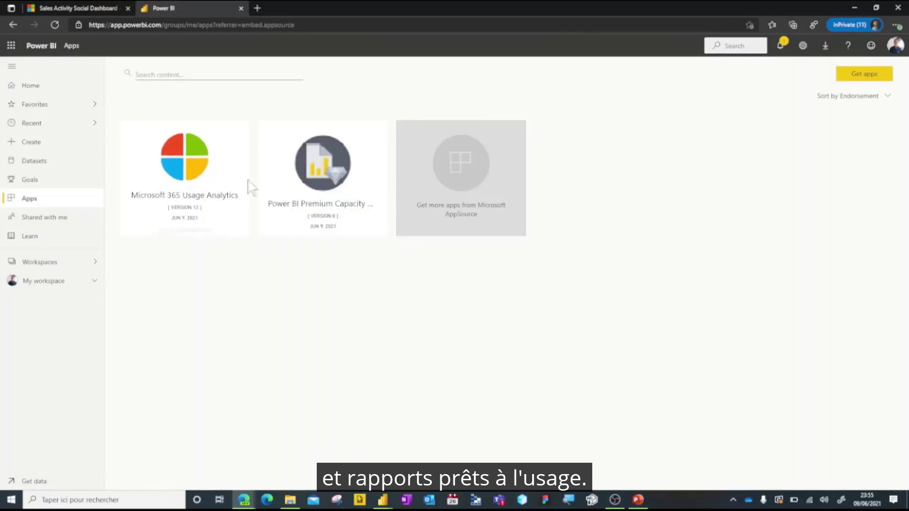
Search the template apps for "sales analytics" and open the Sales Analytics for Dynamics 365 Sales listing
left_click(857, 81)
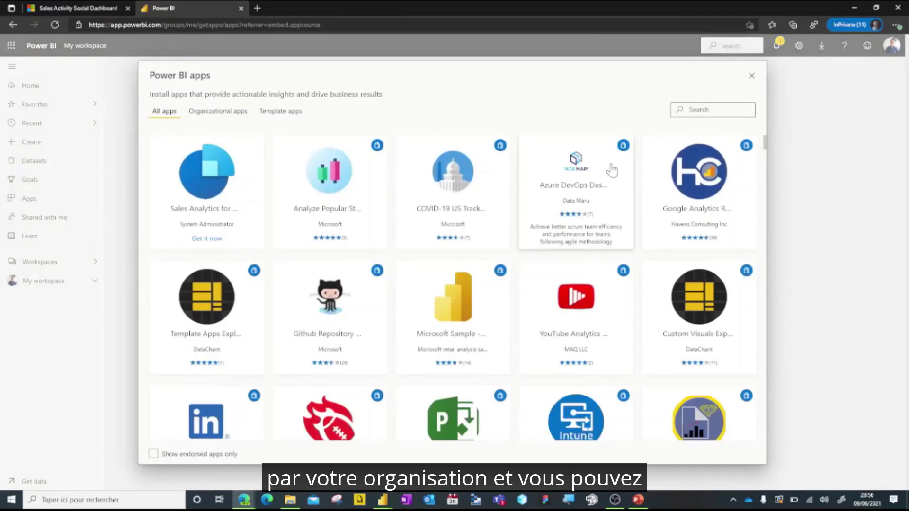
left_click(280, 112)
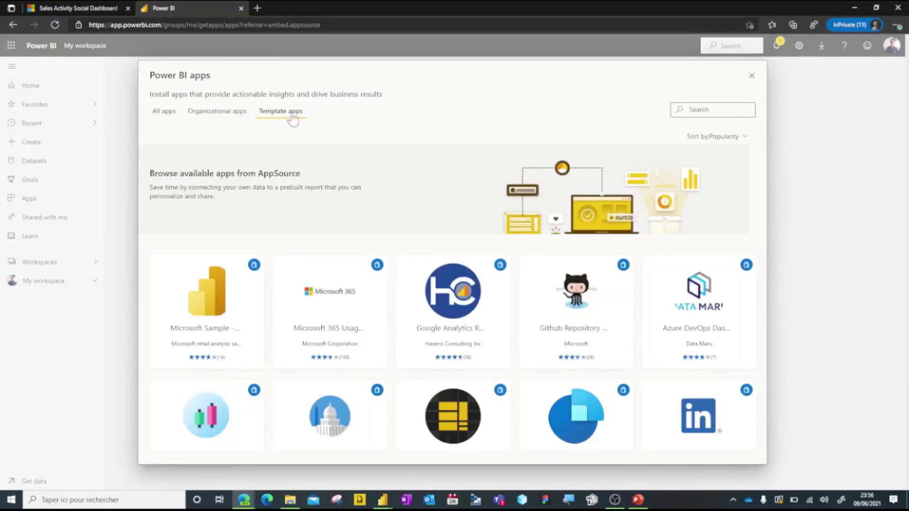
left_click(726, 110)
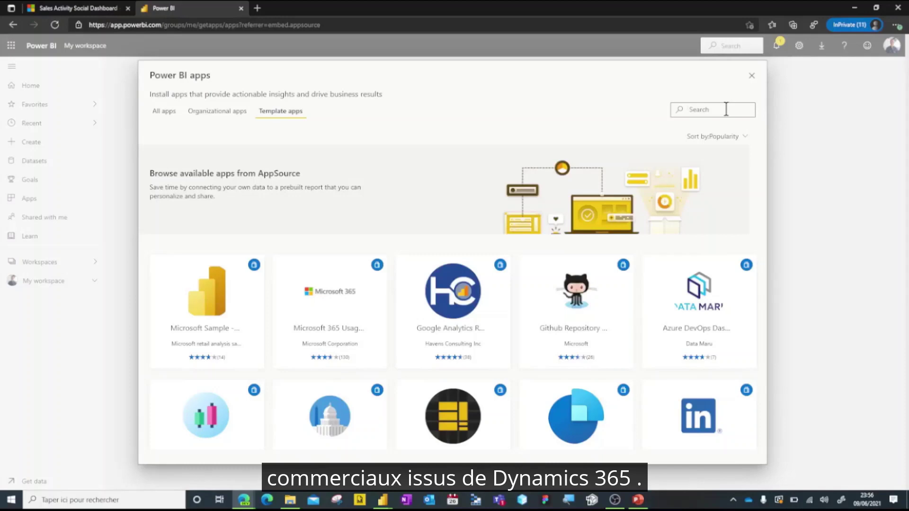
type("iales analytics")
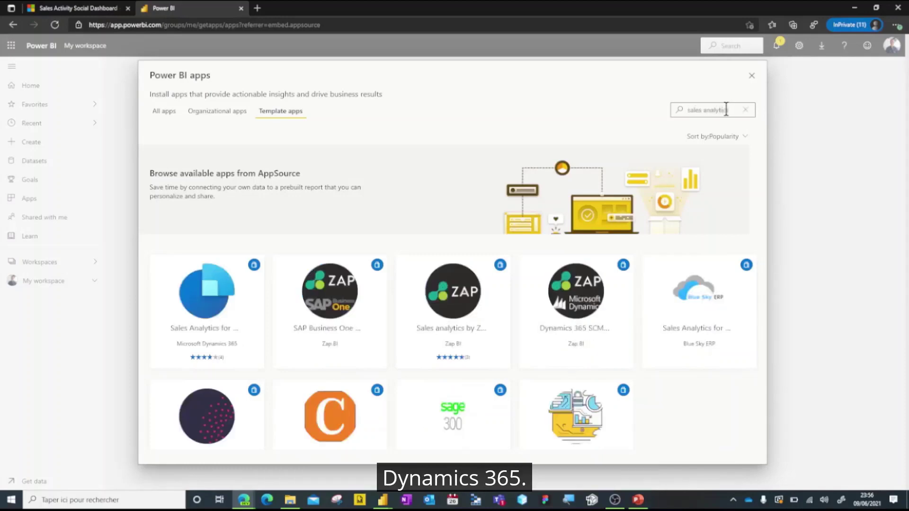
left_click(207, 289)
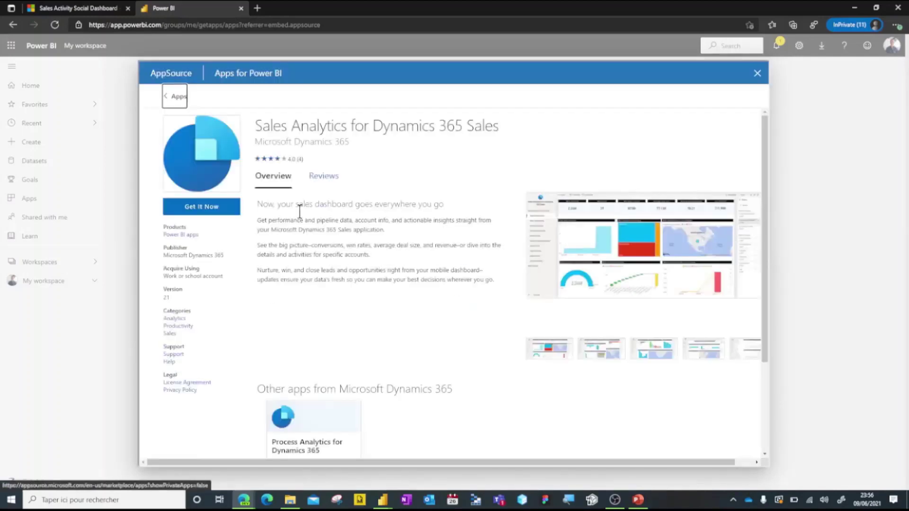
Get the Sales Analytics for Dynamics 365 Sales app, accepting the permission terms and continuing
left_click(201, 212)
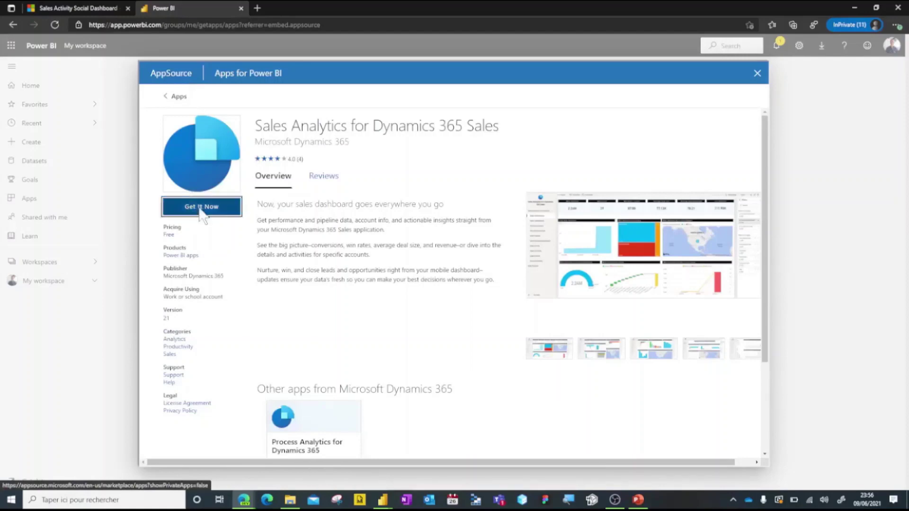
left_click(343, 278)
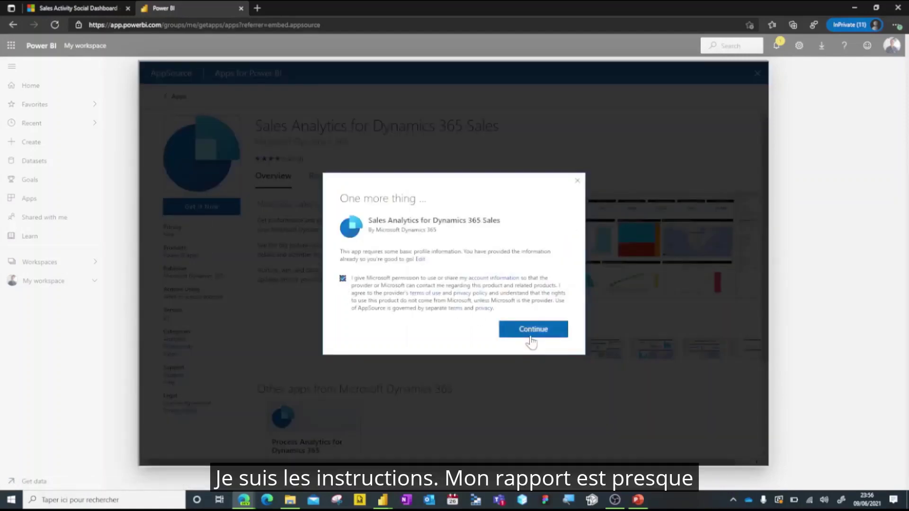
left_click(531, 340)
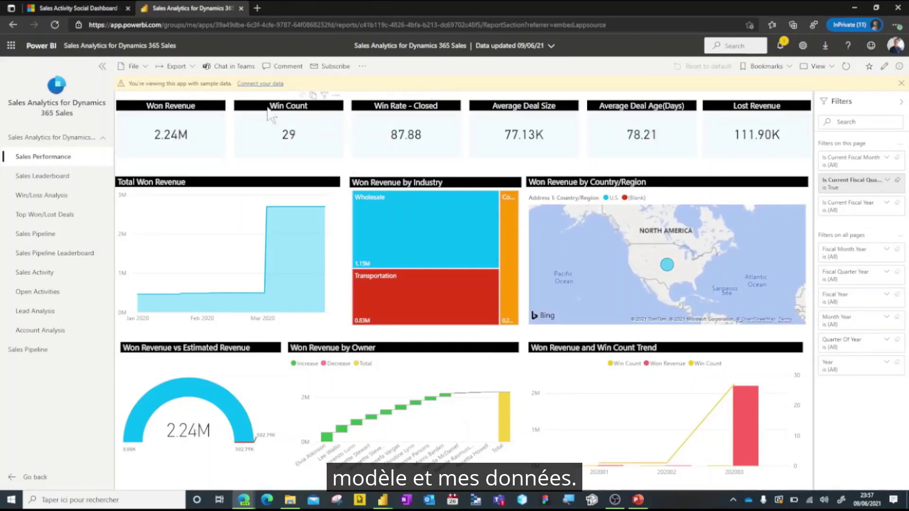
left_click(254, 85)
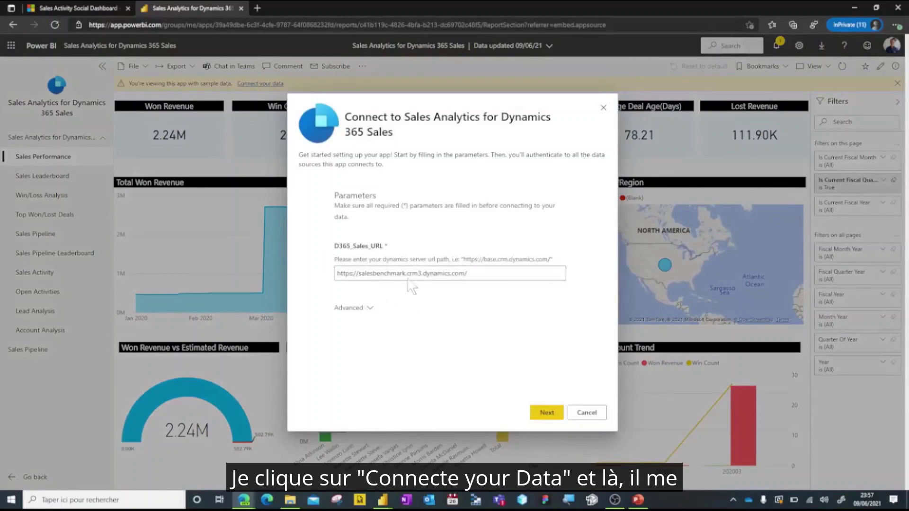
left_click(337, 275)
key("ctrl+a")
key("Delete")
type("https://org9e67b3c3.crm.dynamics.com/")
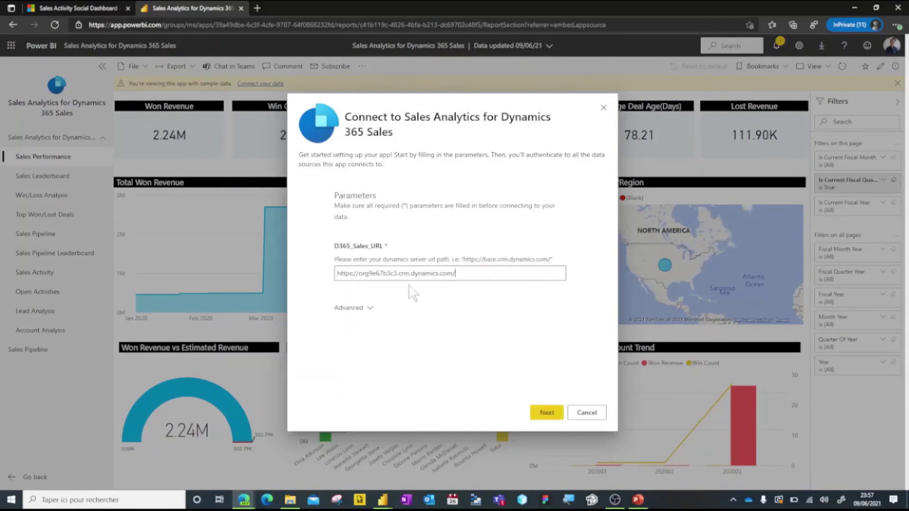
left_click(354, 308)
left_click(546, 413)
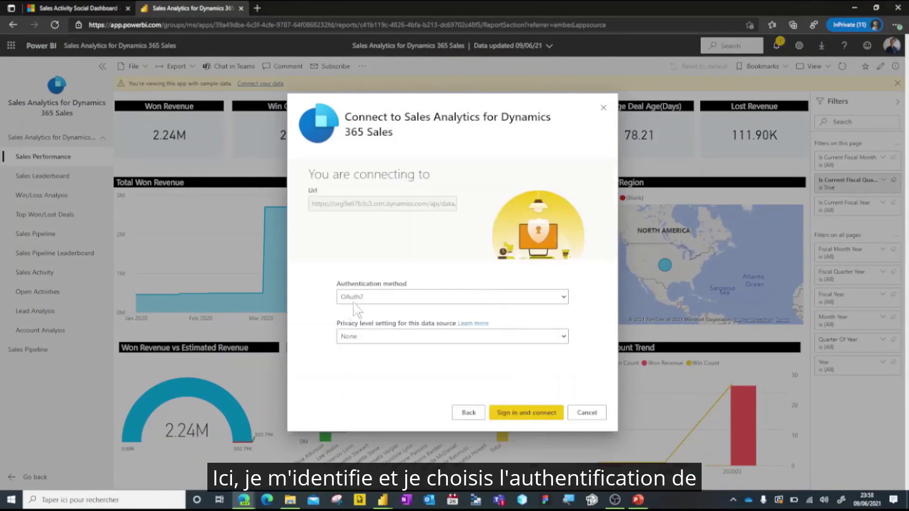
Choose OAuth2 authentication and the Organizational privacy level for the data source, and sign in to connect
left_click(354, 299)
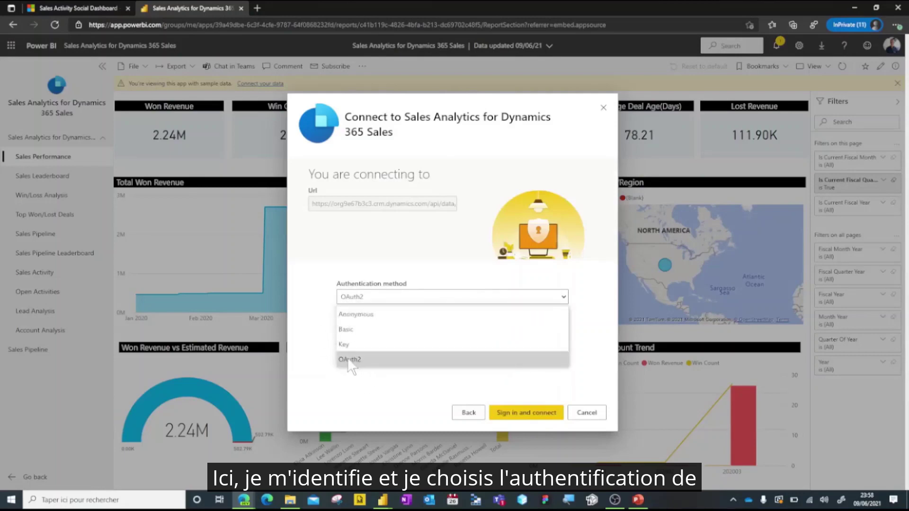
left_click(353, 360)
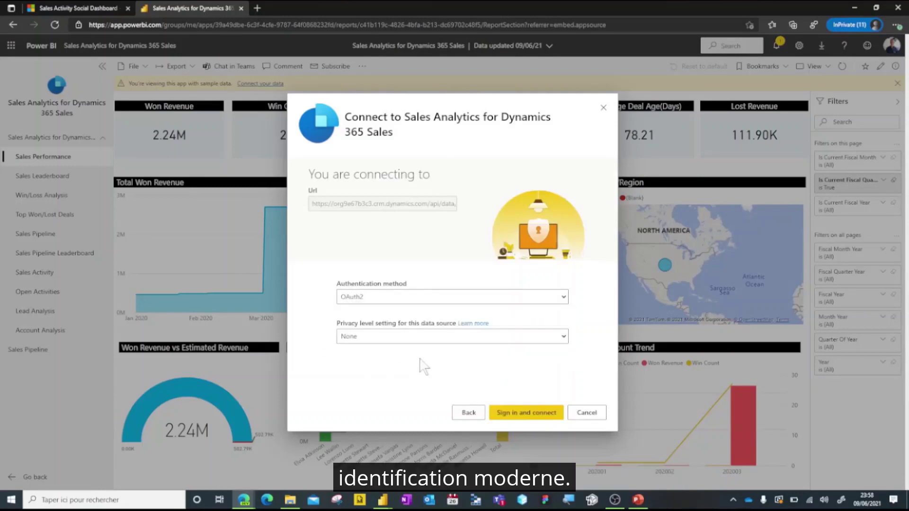
left_click(360, 337)
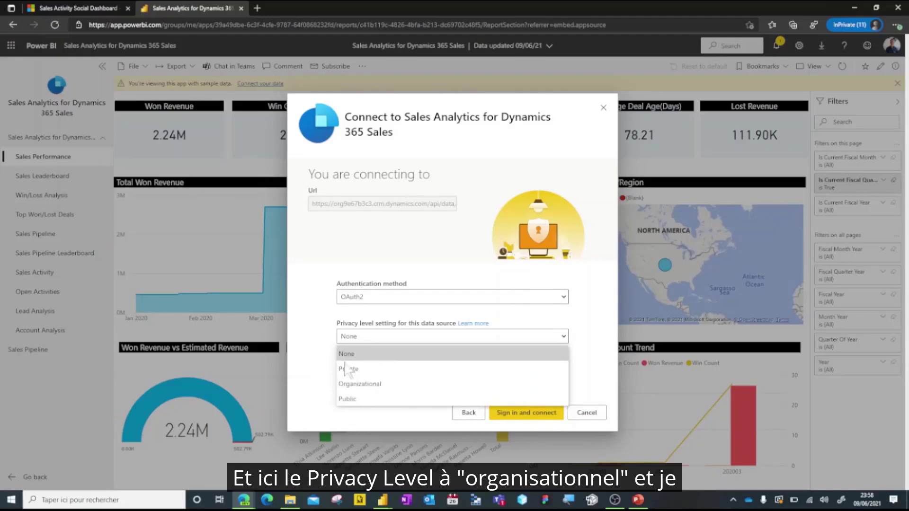
left_click(350, 386)
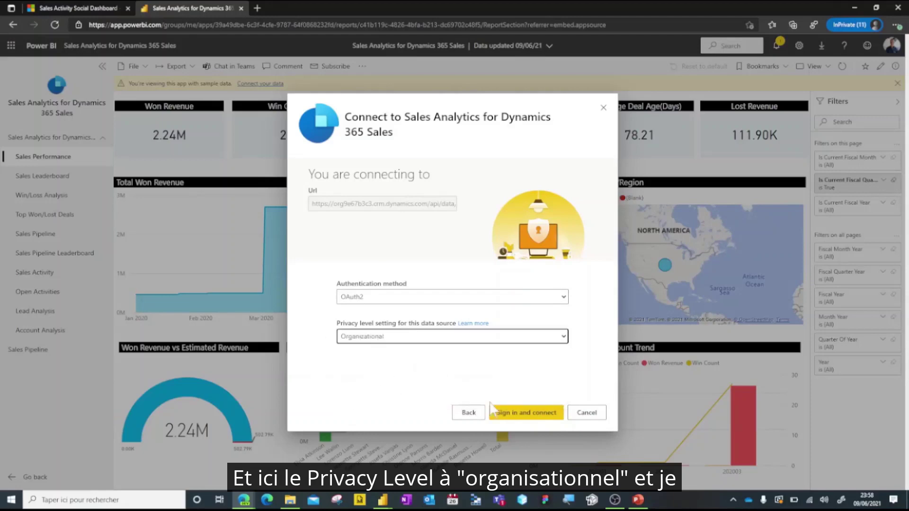
left_click(526, 413)
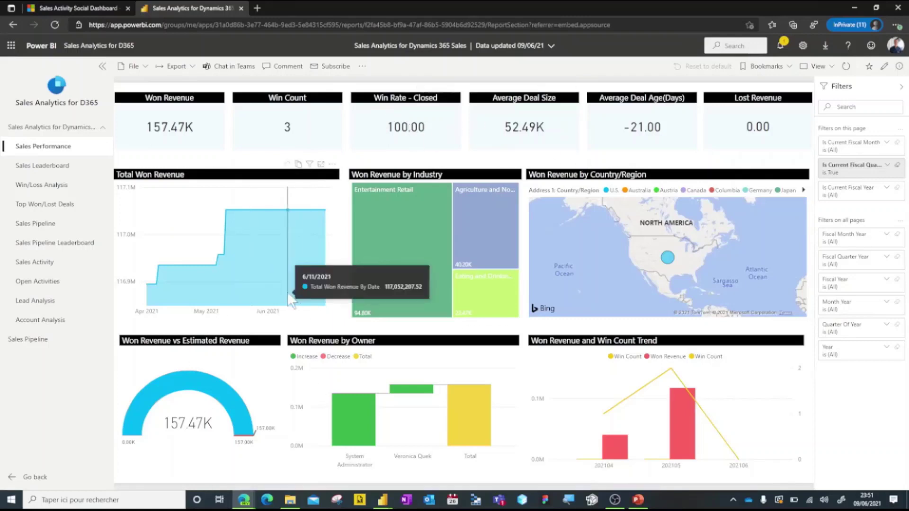
Review the report's Sales Leaderboard, Win/Loss Analysis, Sales Pipeline and Open Activities pages, including high-priority open activities
left_click(44, 166)
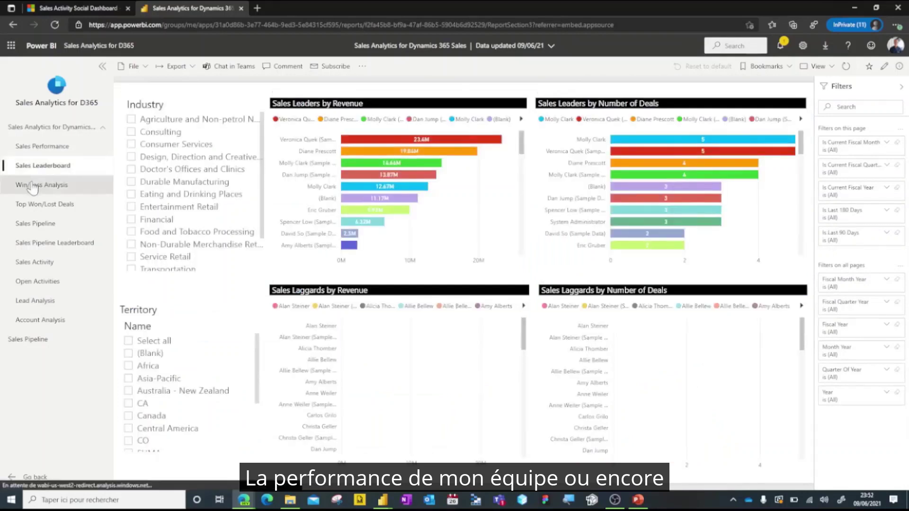
left_click(32, 187)
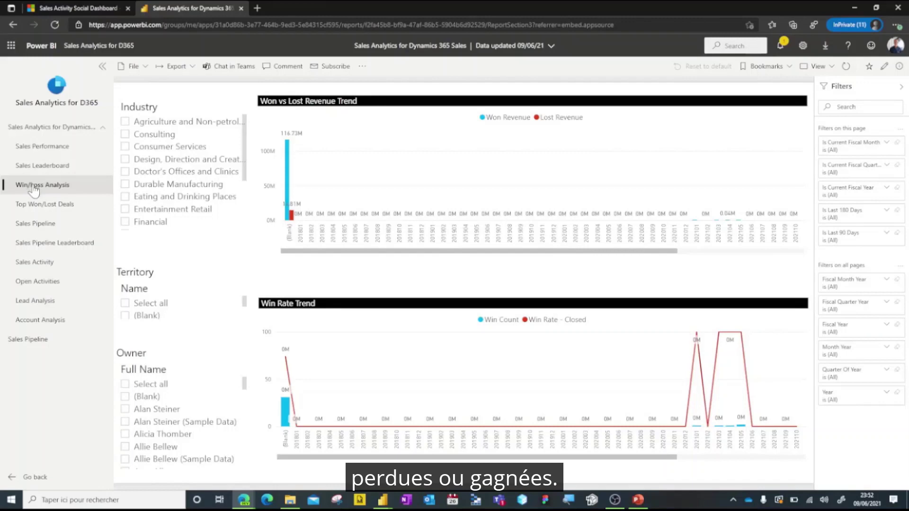
left_click(32, 224)
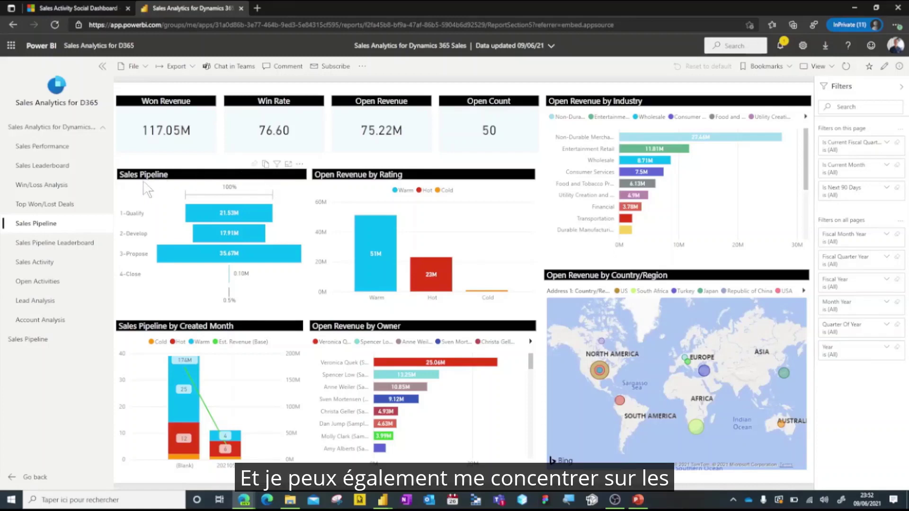
left_click(36, 281)
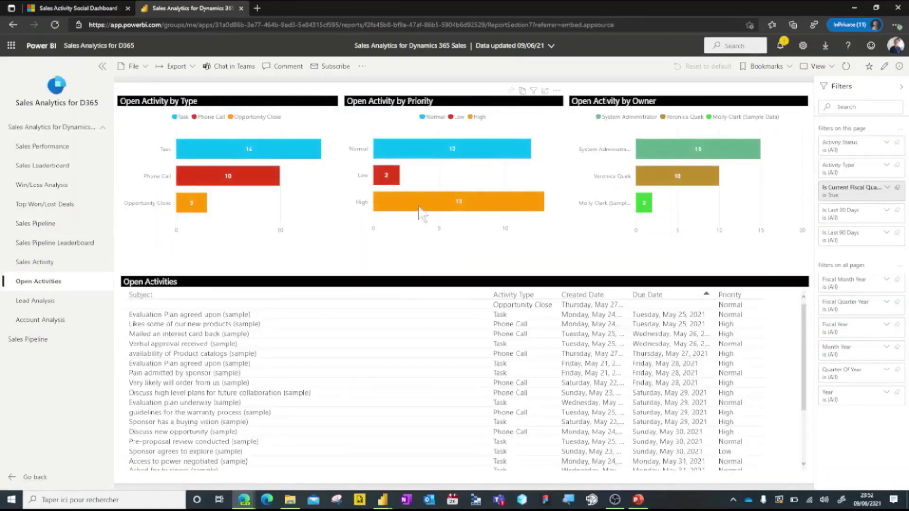
left_click(414, 208)
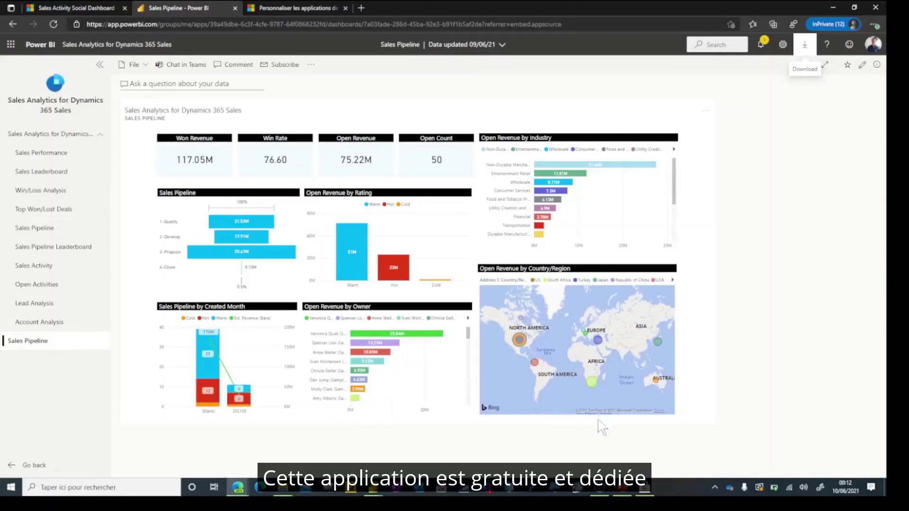
View the Power BI Desktop page in Microsoft Store and the documentation article on customizing the Dynamics 365 Sales template apps
left_click(650, 491)
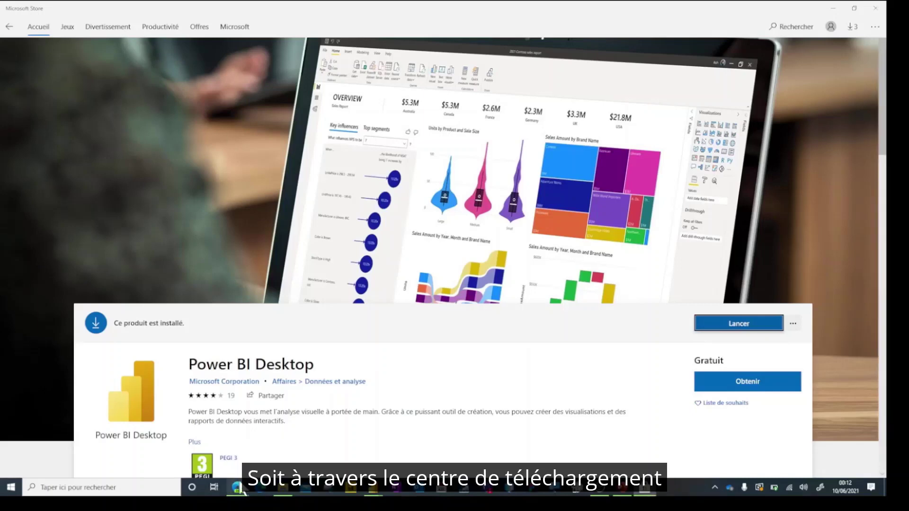
mouse_move(237, 487)
left_click(387, 447)
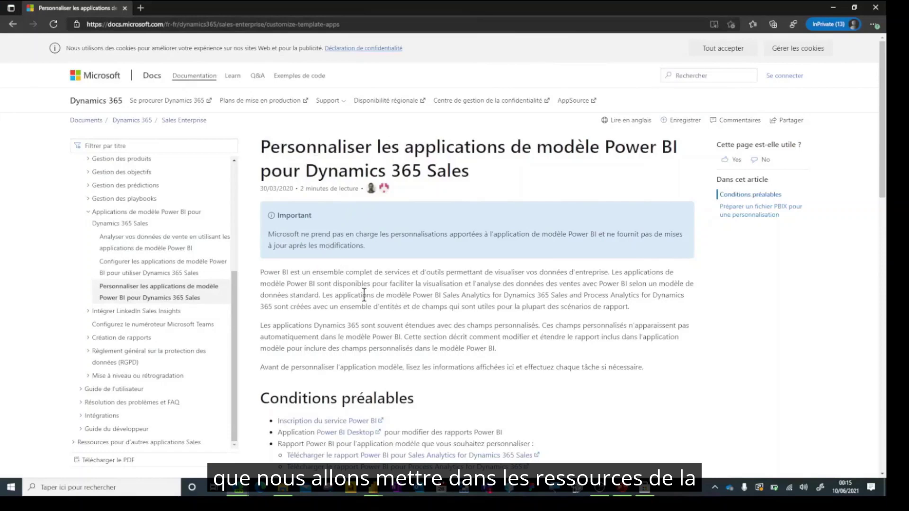
scroll(403, 310, "down", 5)
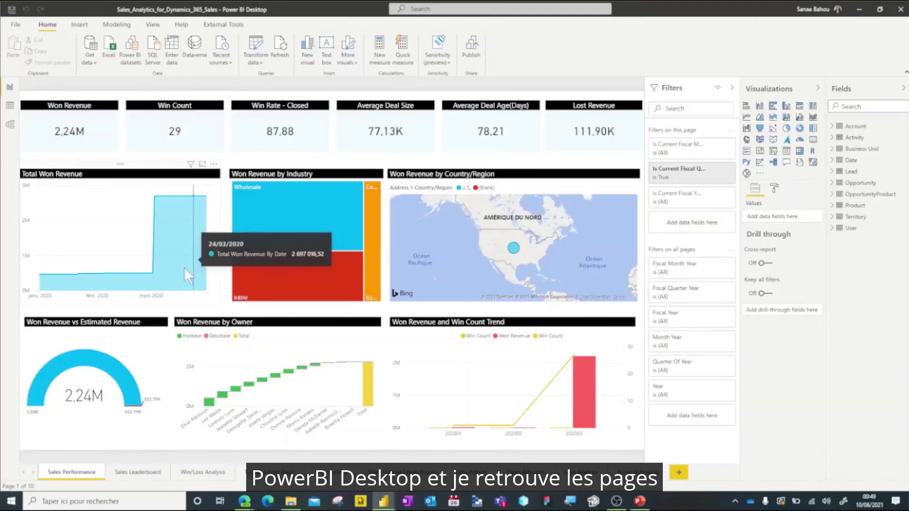
Look through the Sales Leaderboard, Win/Loss Analysis, Top Won/Lost Deals and Sales Pipeline pages in Power BI Desktop
left_click(146, 472)
left_click(211, 472)
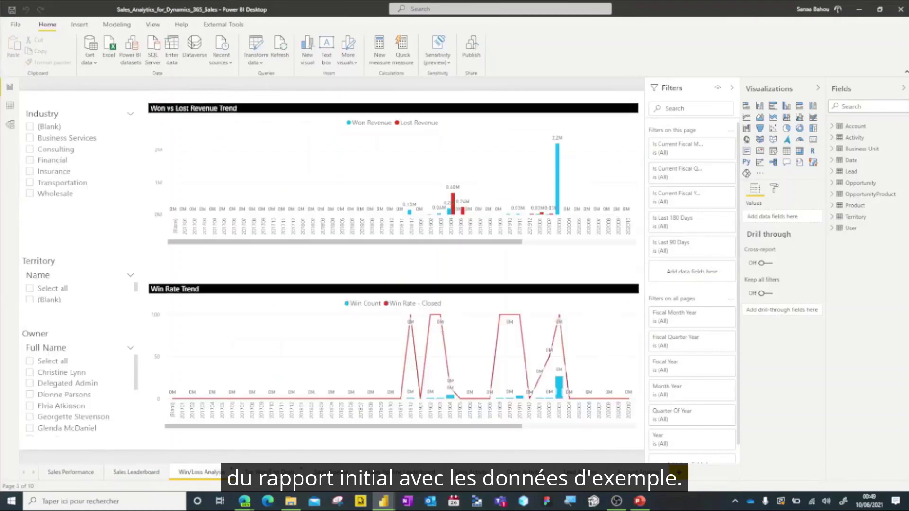
left_click(263, 472)
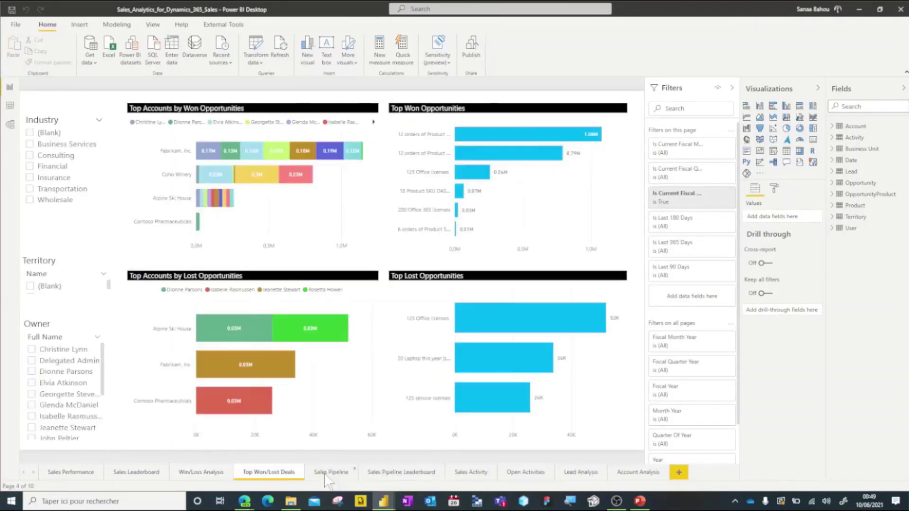
left_click(329, 473)
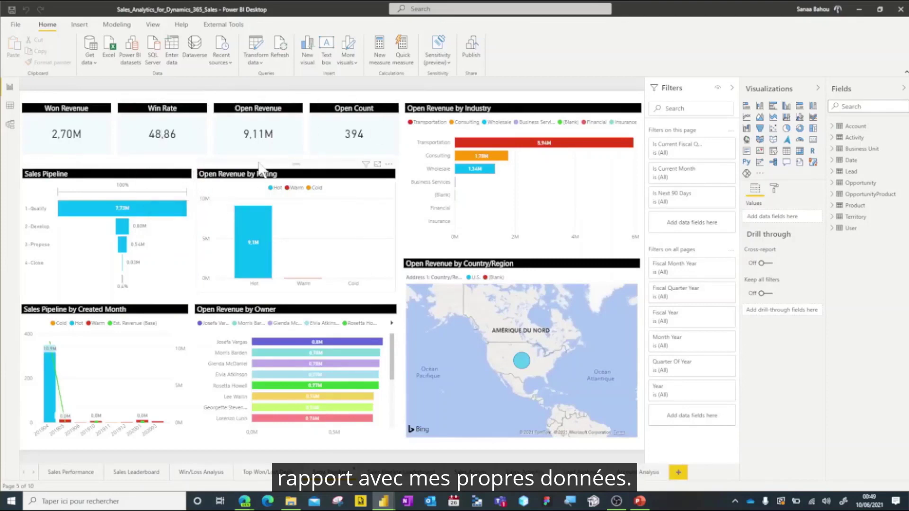
left_click(259, 46)
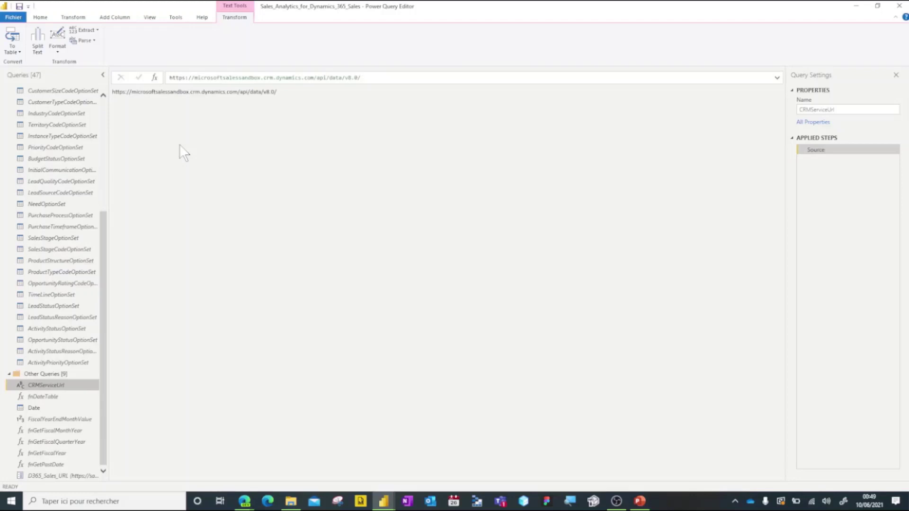
left_click(48, 476)
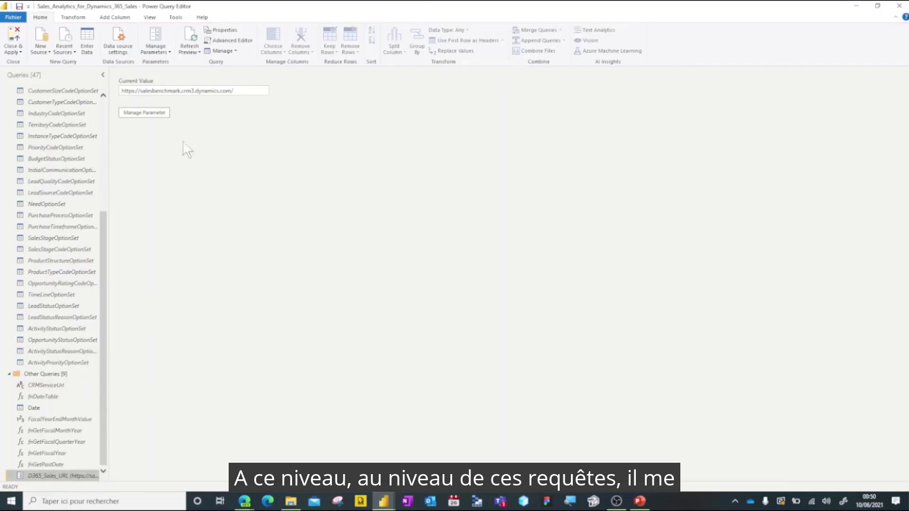
left_click_drag(181, 90, 141, 92)
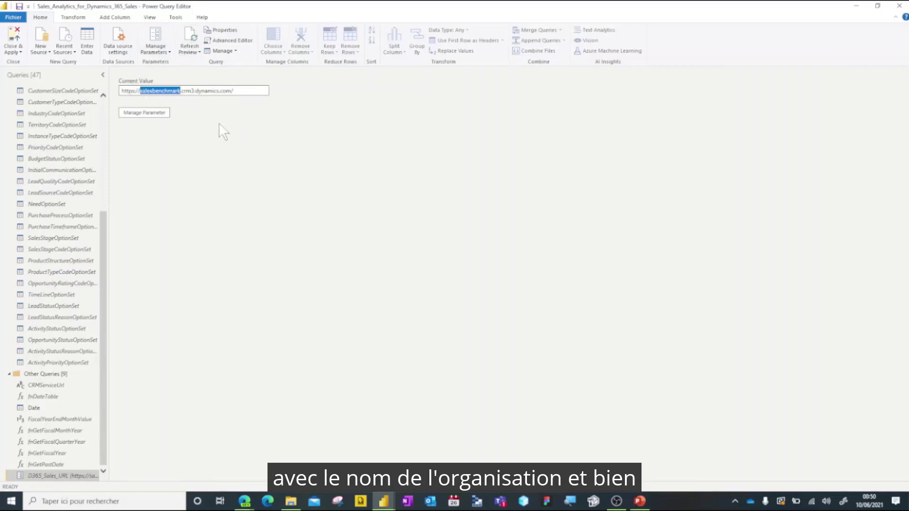
type("org9e67b3c3")
left_click(185, 90)
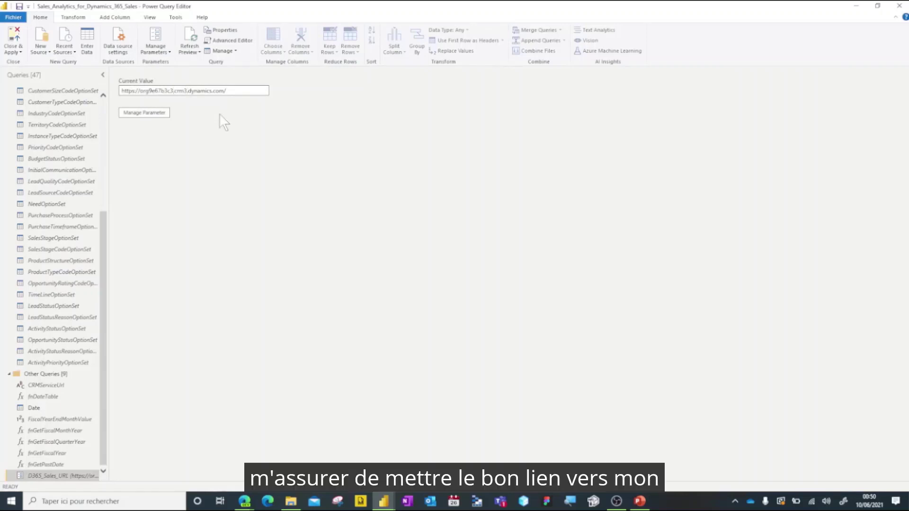
key("BackSpace")
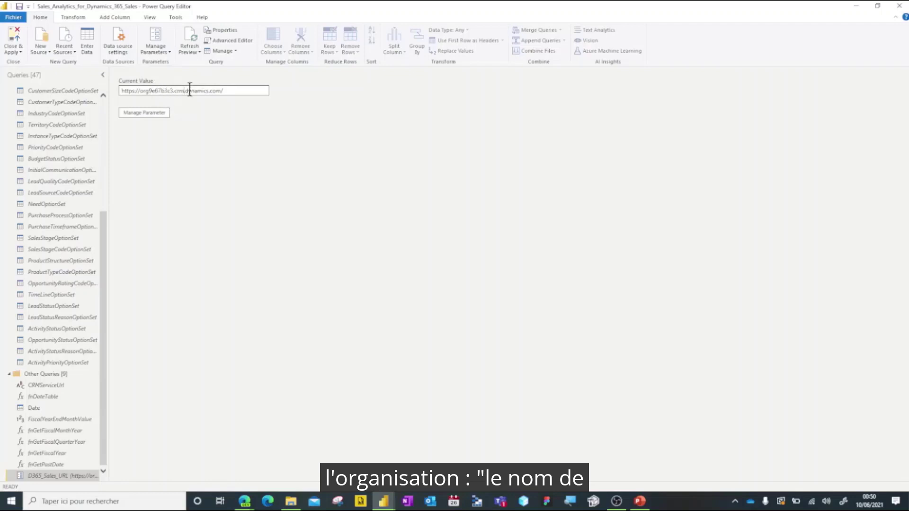
mouse_move(244, 502)
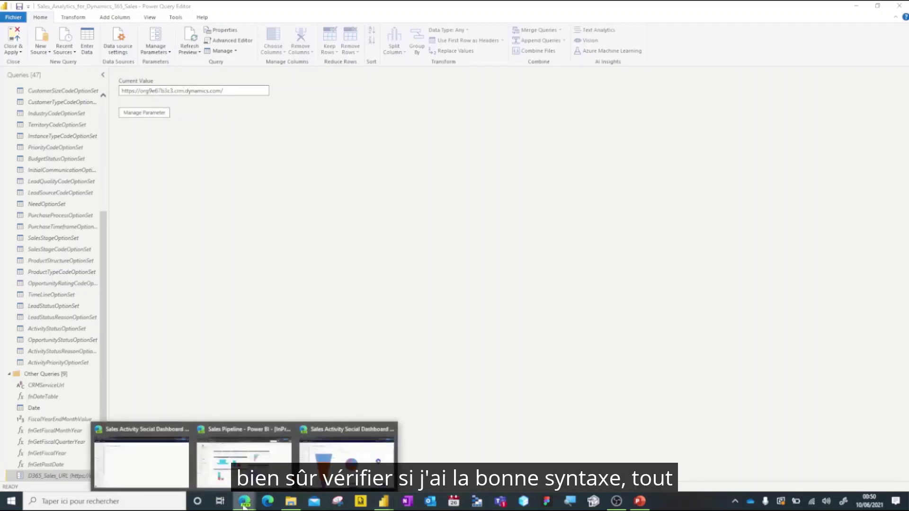
left_click(348, 455)
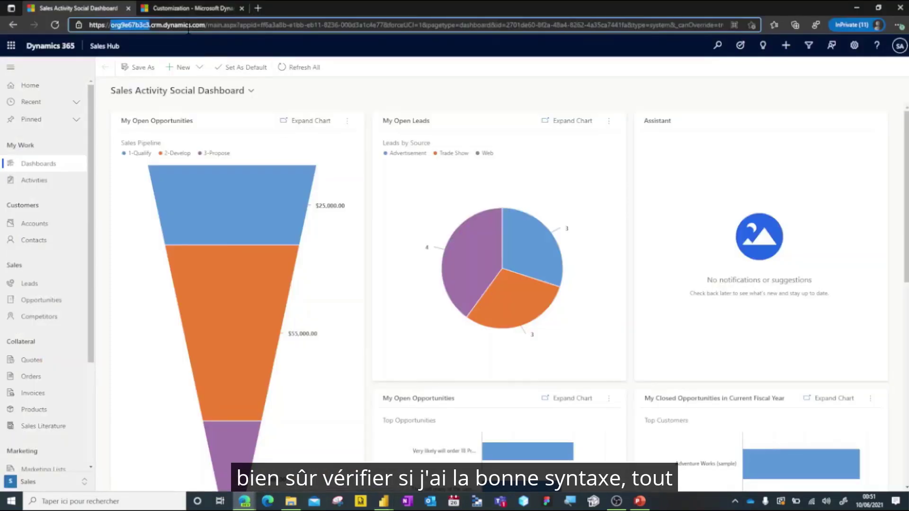
left_click(189, 24)
left_click_drag(205, 24, 88, 32)
key("ctrl+c")
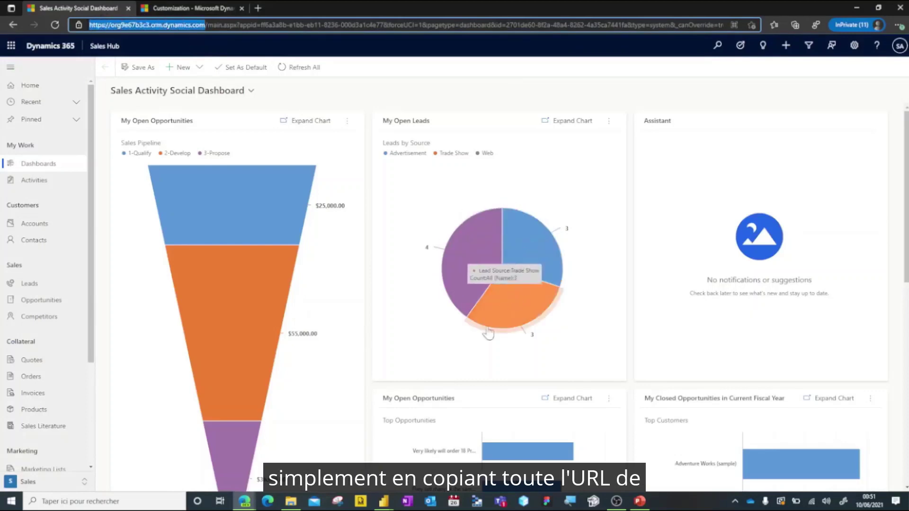
Switch back to Power Query Editor and check the address entered as the D365_Sales_URL parameter's current value
left_click(383, 501)
left_click(486, 459)
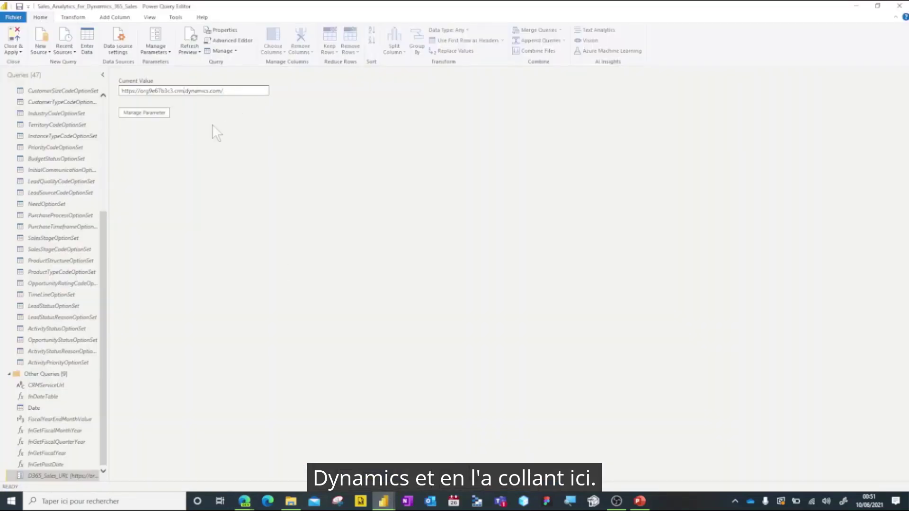
left_click(255, 91)
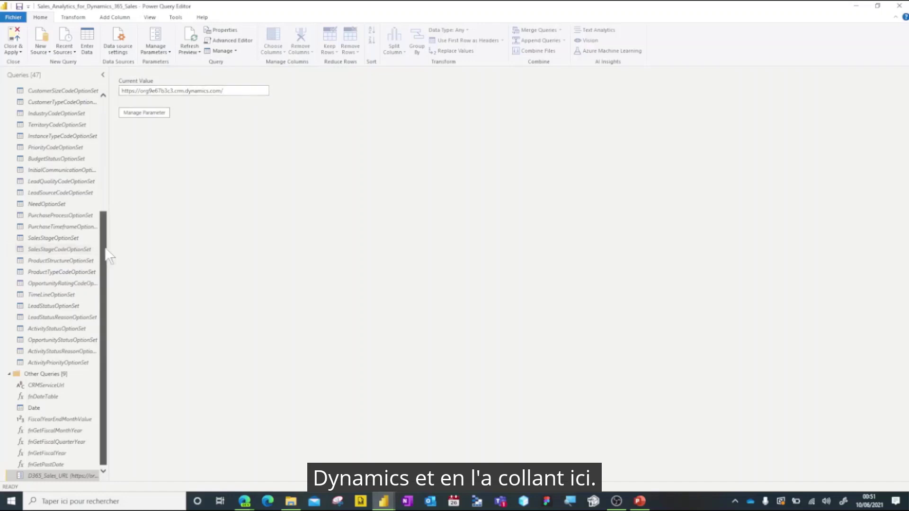
left_click_drag(101, 246, 98, 107)
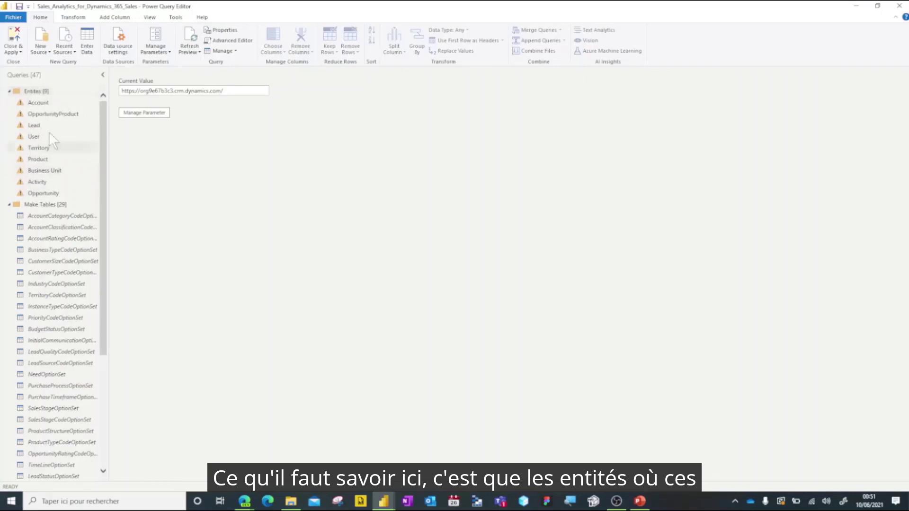
left_click(40, 104)
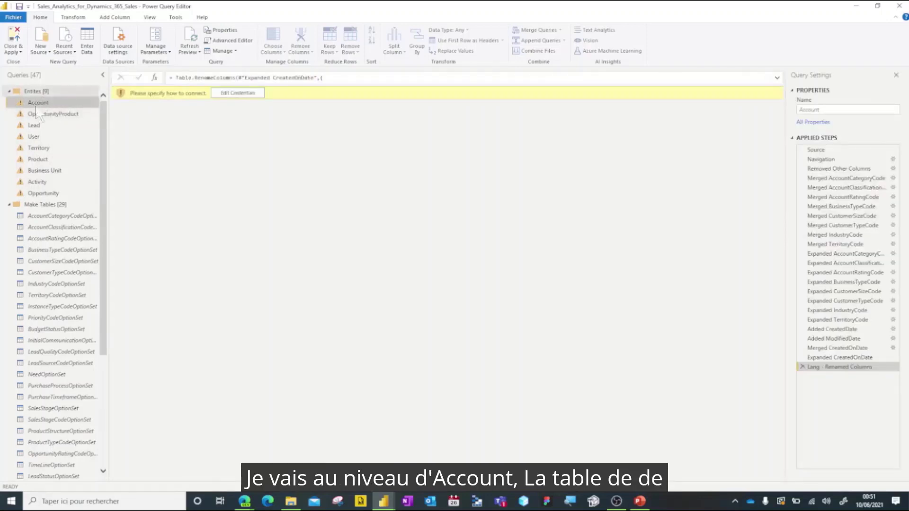
left_click(236, 94)
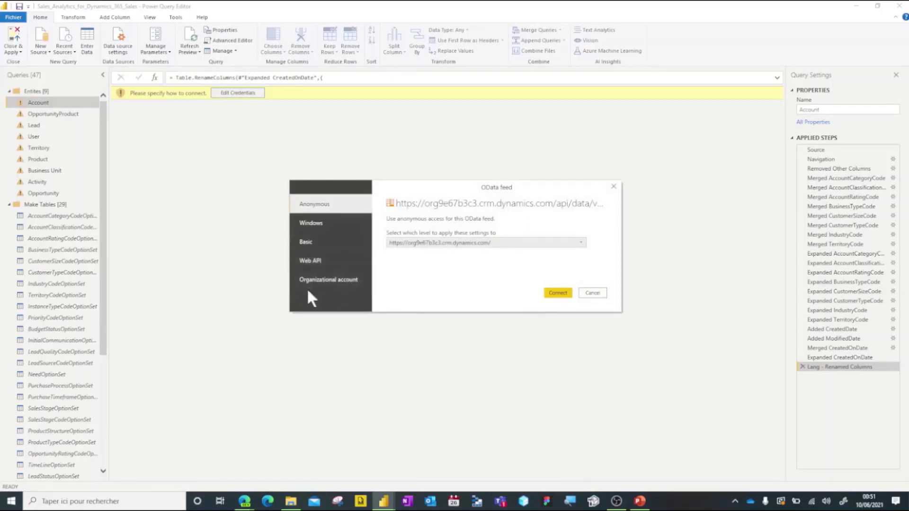
left_click(419, 244)
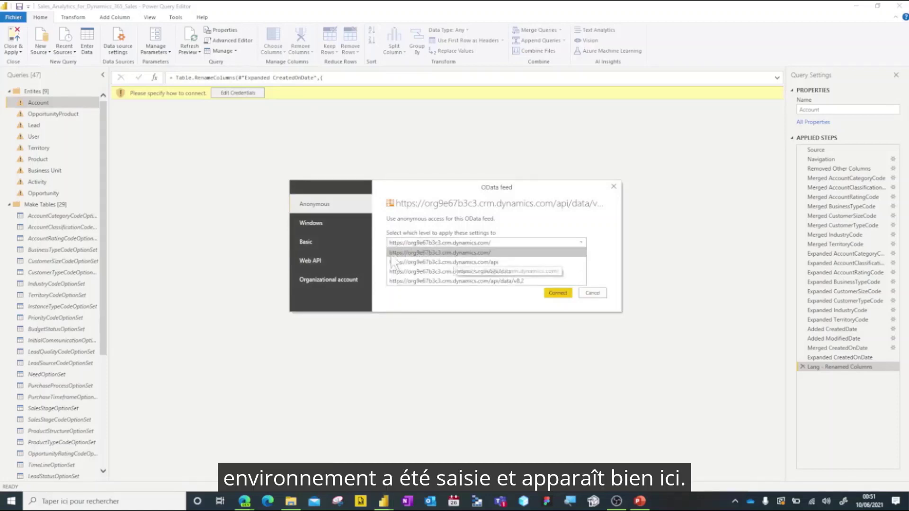
left_click(394, 255)
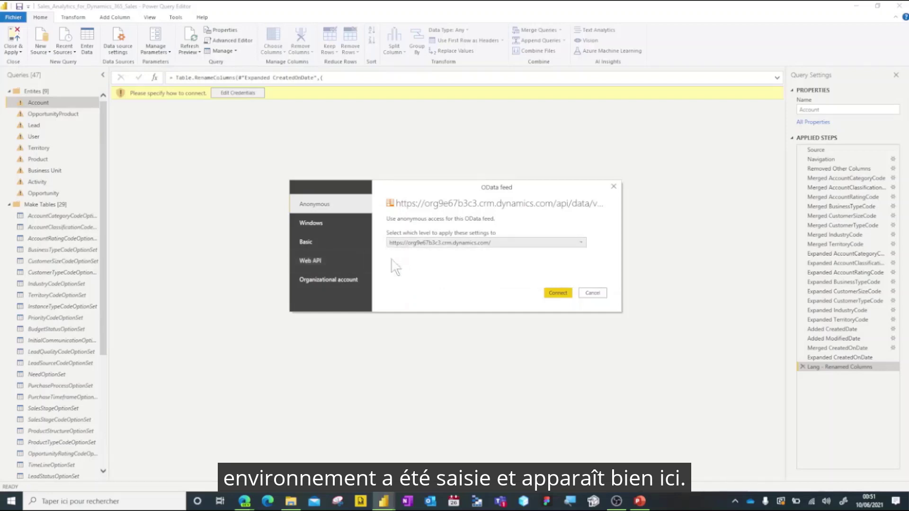
left_click(319, 283)
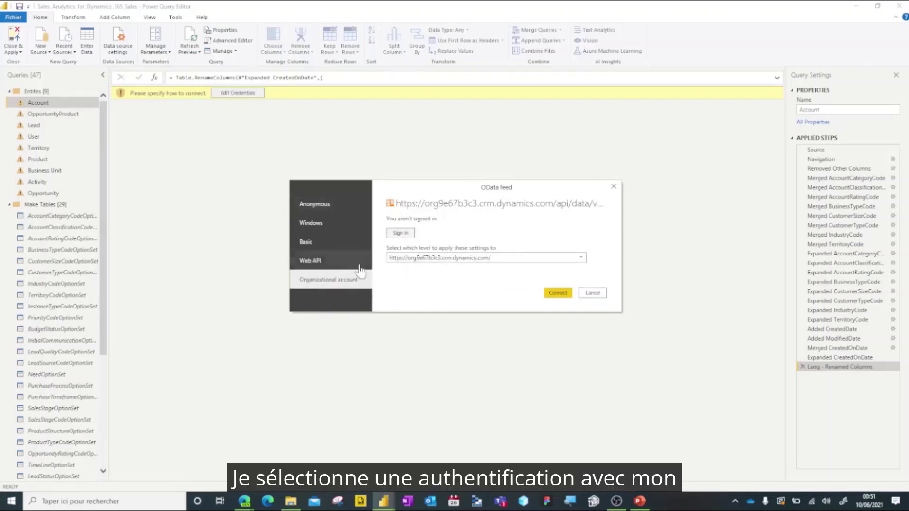
left_click(400, 234)
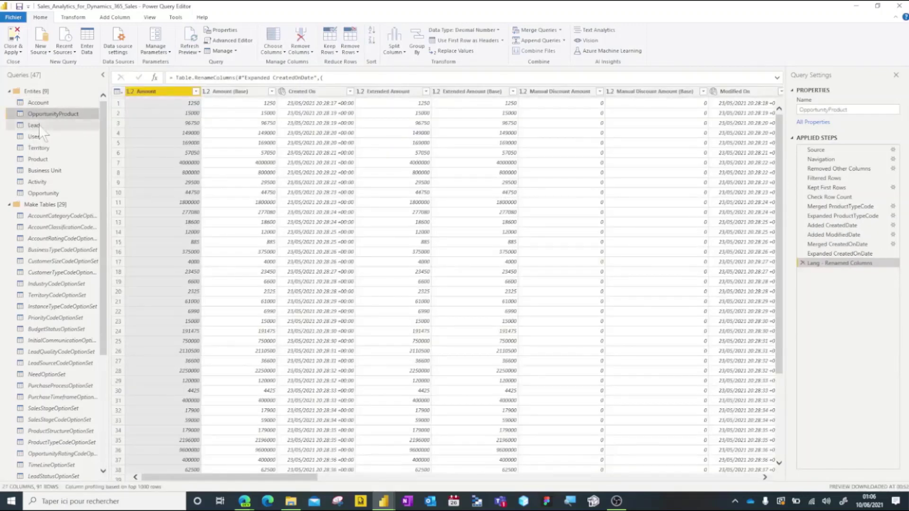
Look through the loaded Lead, User and Opportunity tables, examining the Opportunity columns and their formats
left_click(44, 126)
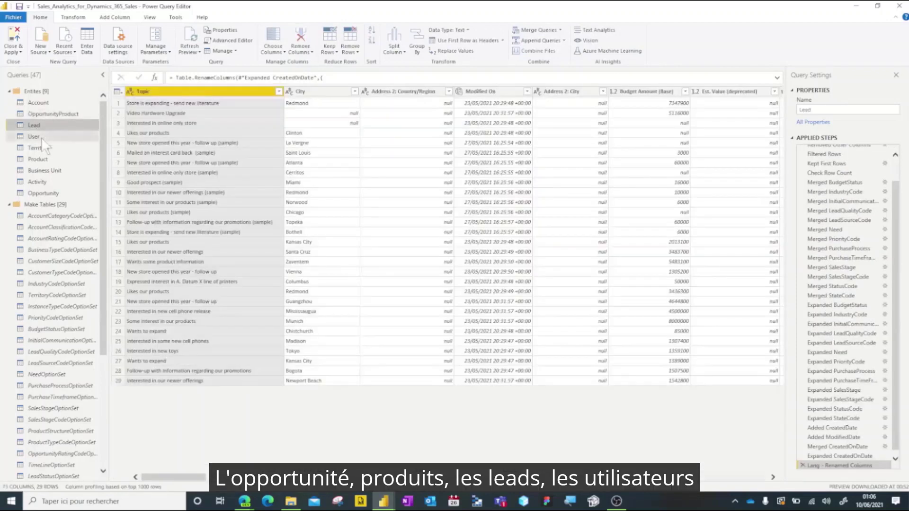
left_click(41, 137)
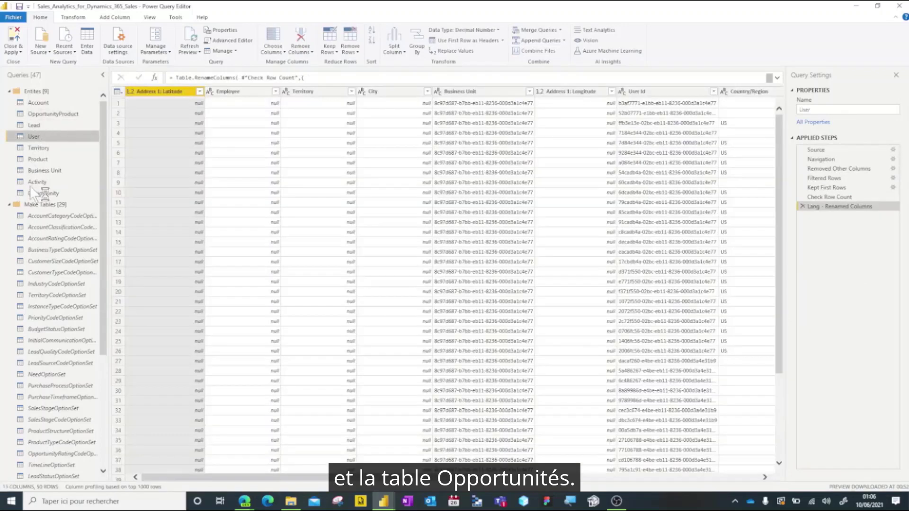
left_click(34, 192)
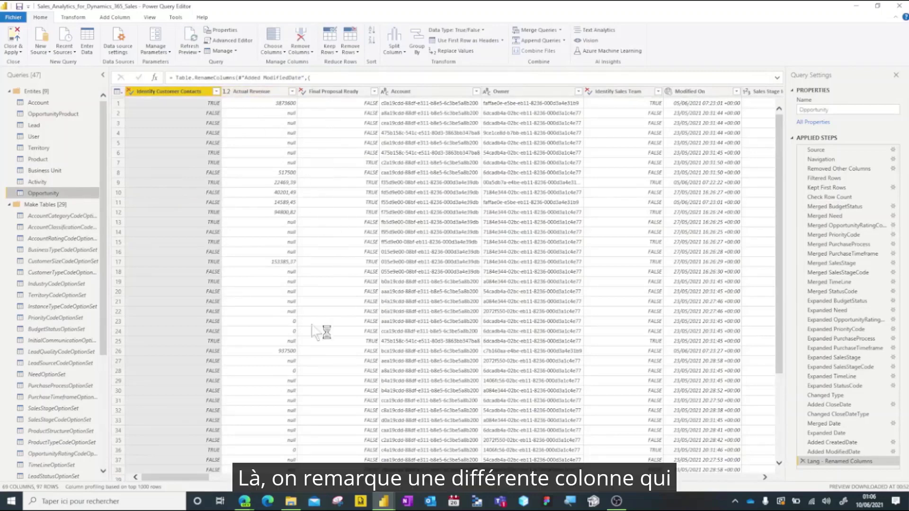
left_click_drag(168, 476, 401, 475)
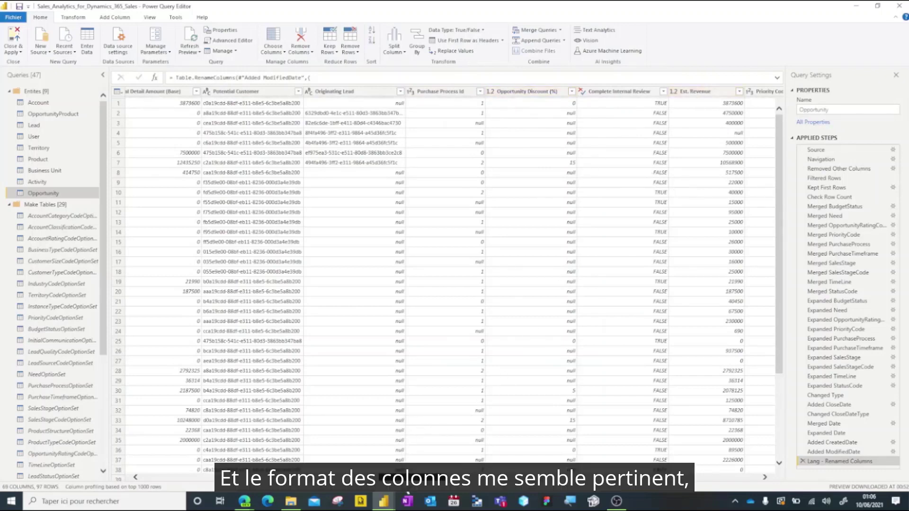
left_click_drag(404, 477, 475, 479)
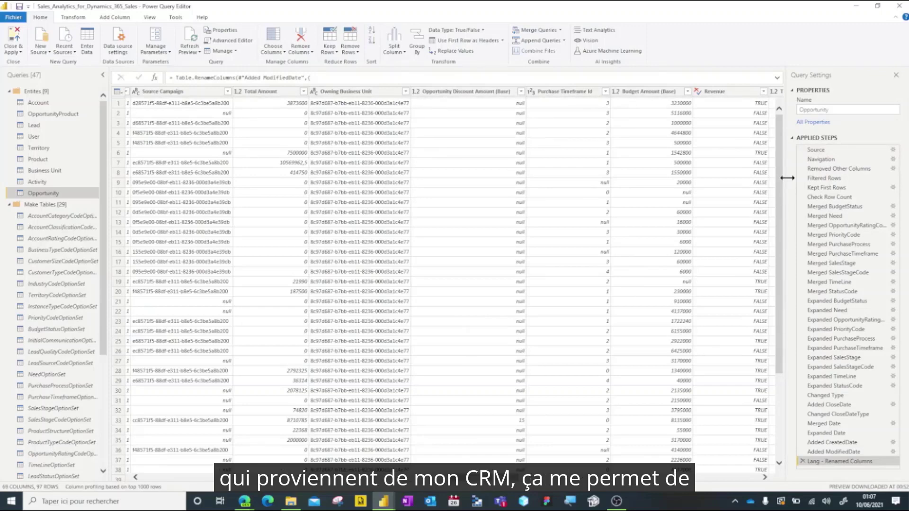
Close Power Query Editor and apply the query changes to the report
left_click(16, 44)
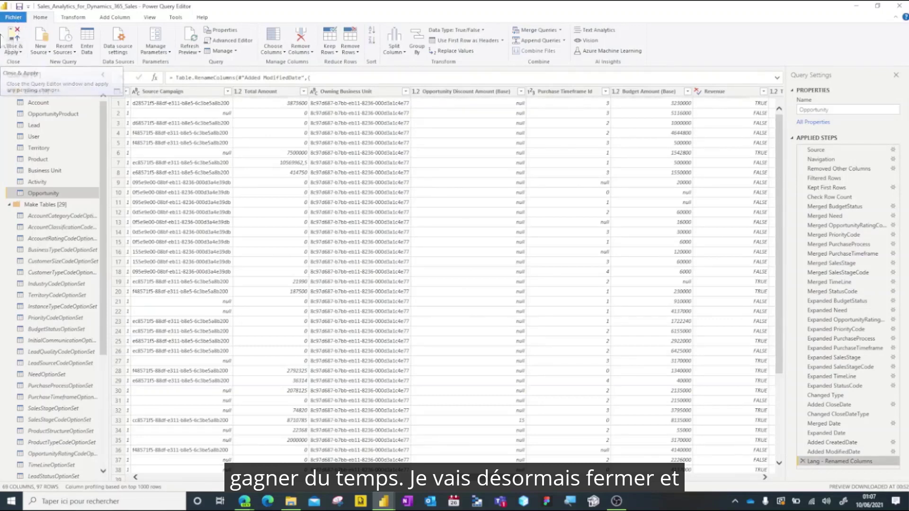
left_click(17, 42)
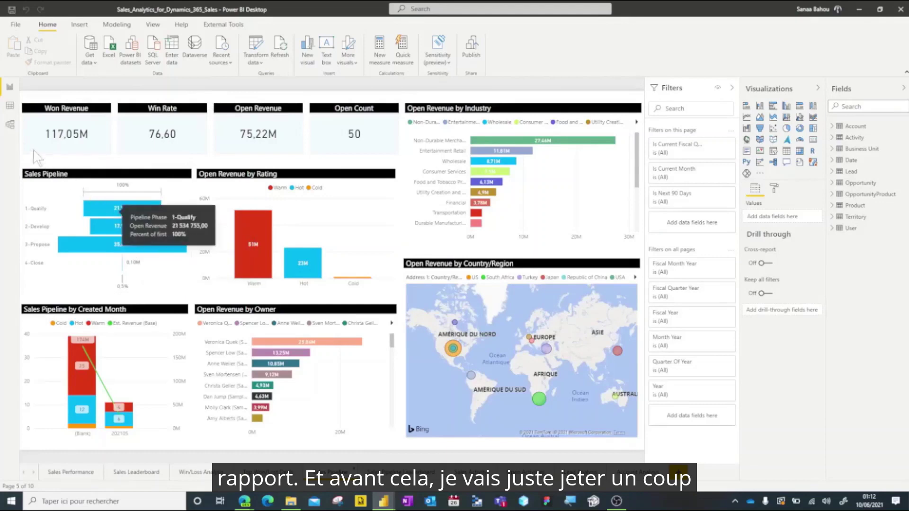
Examine the relationships between the tables in the data model diagram and return to the report
left_click(10, 125)
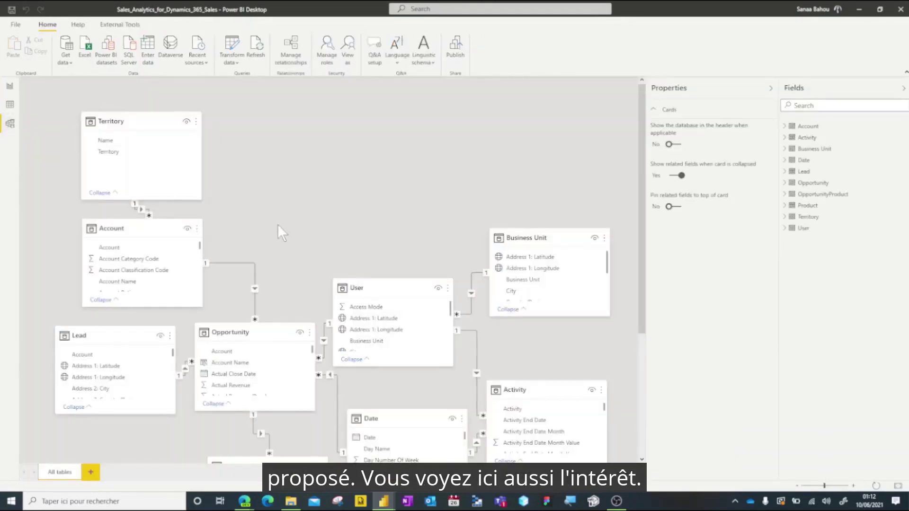
scroll(278, 224, "down", 5)
scroll(276, 236, "up", 3)
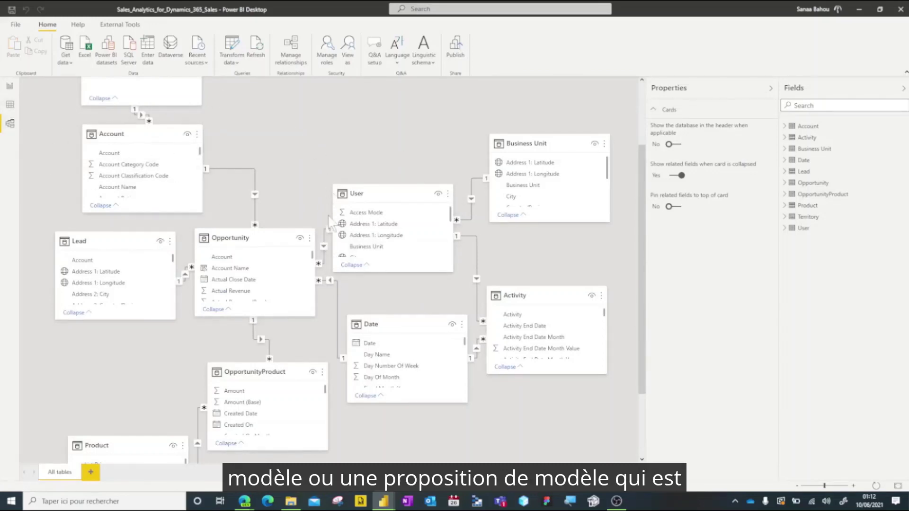
left_click(9, 87)
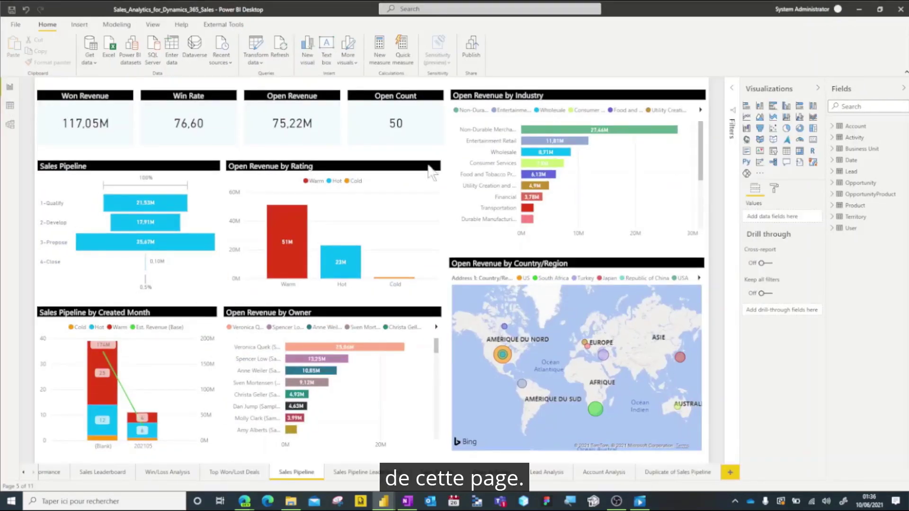
Convert the Open Revenue by Rating chart to a donut chart with detail labels showing category and percent of total
left_click(317, 163)
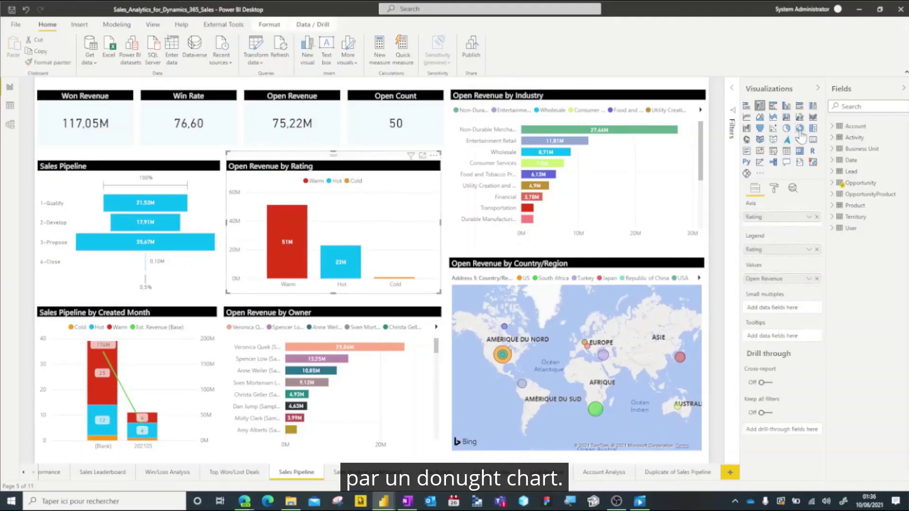
left_click(800, 129)
left_click(774, 188)
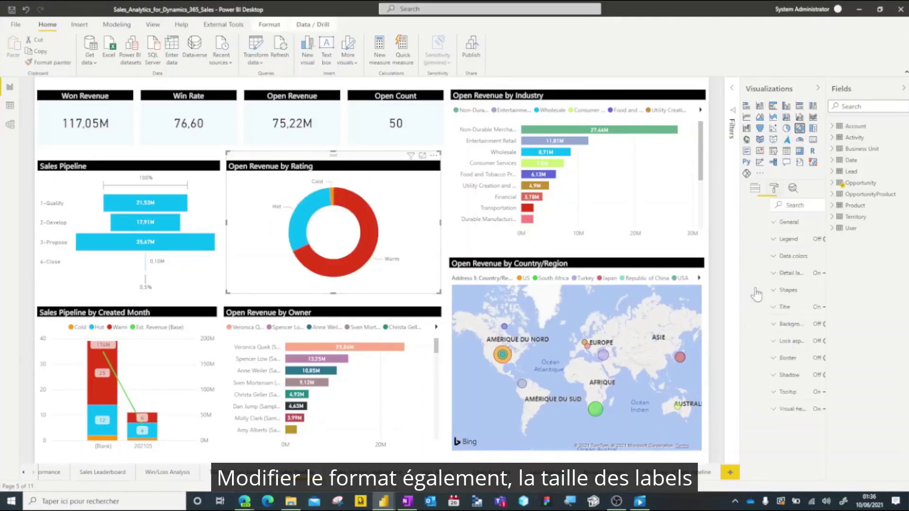
left_click(762, 276)
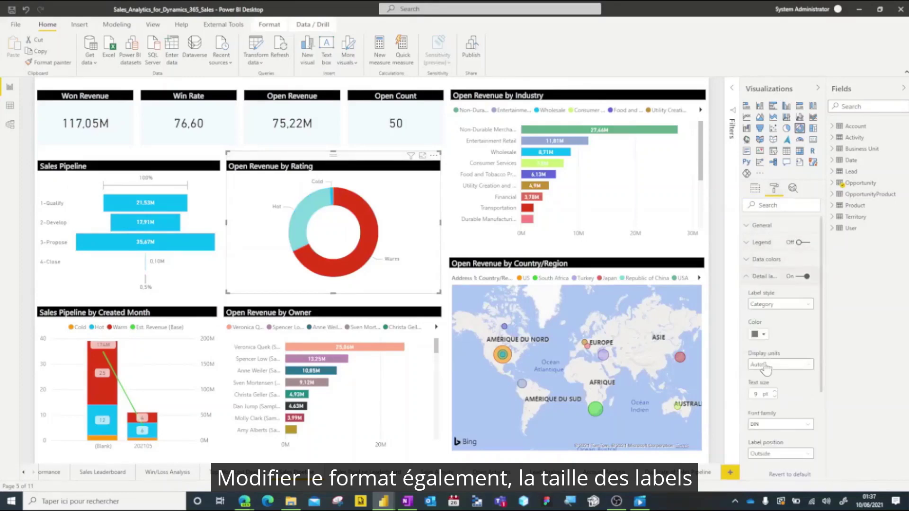
left_click(778, 304)
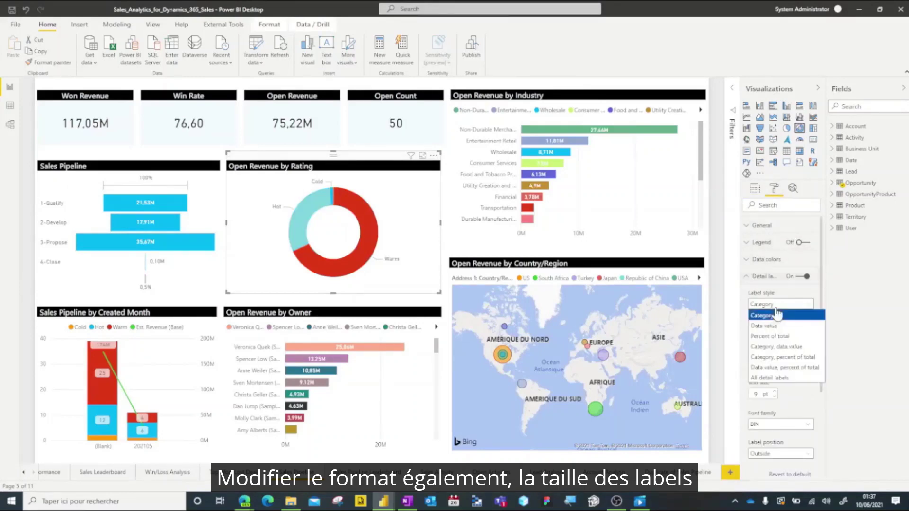
left_click(767, 357)
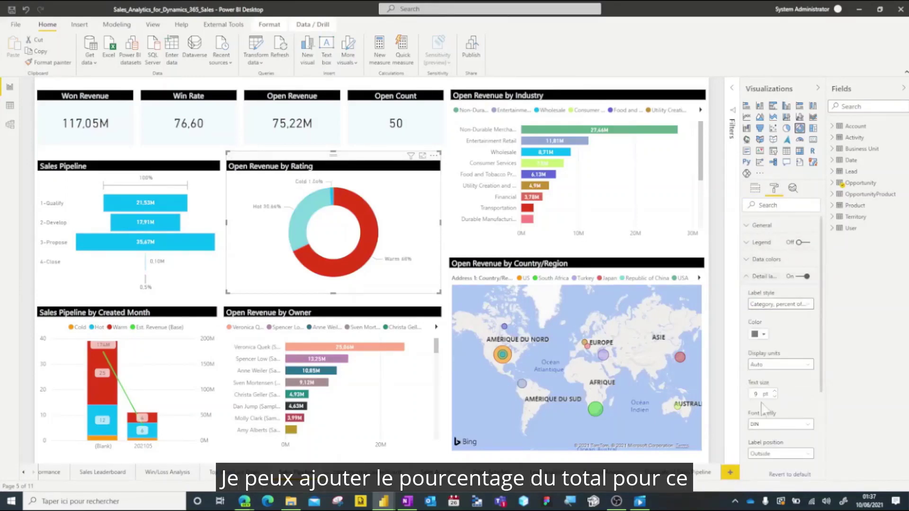
left_click(747, 276)
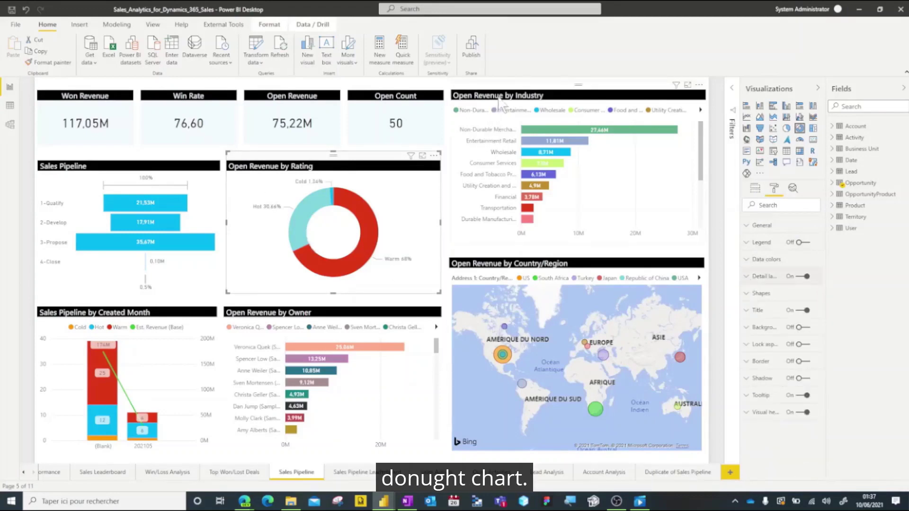
Summarize the Open Revenue by Industry chart in a smart narrative and shrink the text box over the Open Count card
left_click(525, 101)
right_click(543, 97)
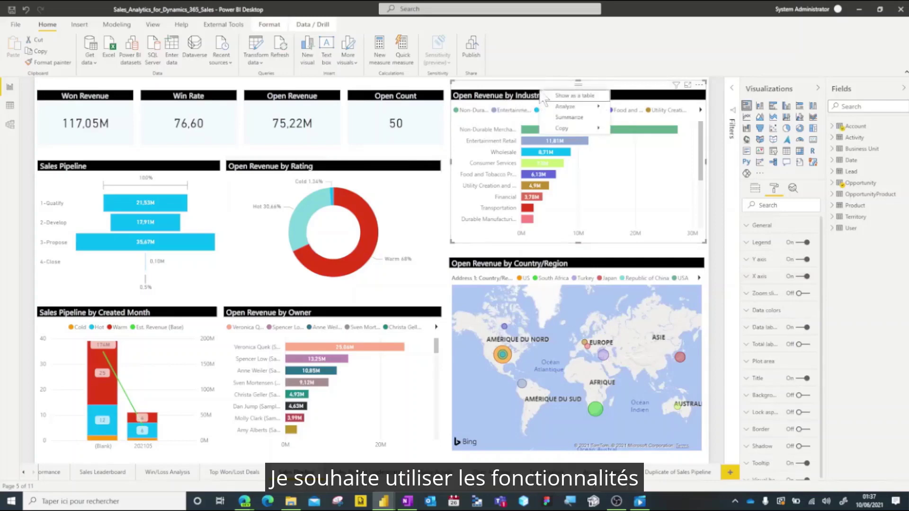
left_click(568, 117)
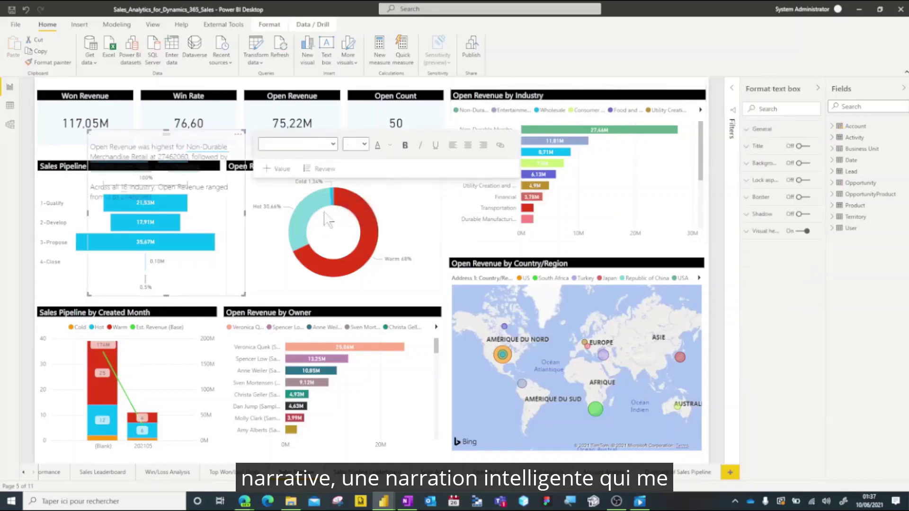
left_click_drag(189, 142, 410, 104)
left_click_drag(463, 256, 449, 160)
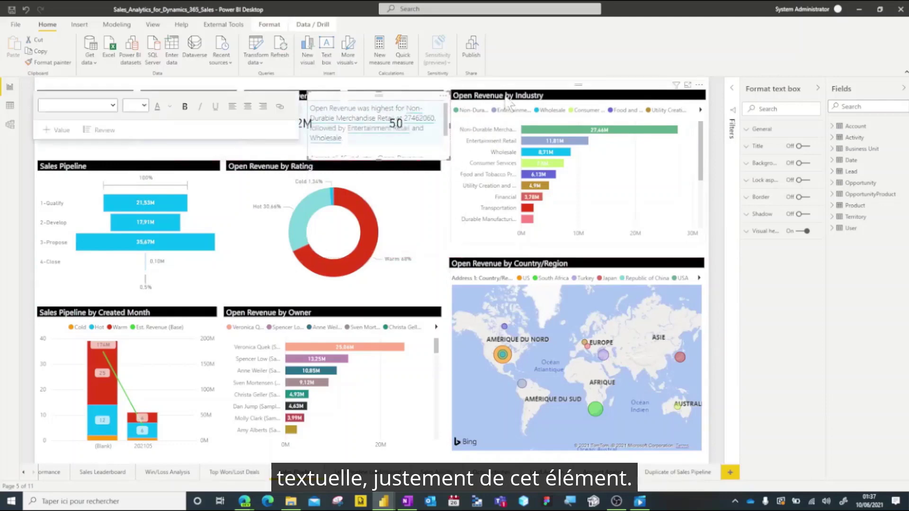
Lower the upper edge of the Open Revenue by Industry chart and place the widened narrative in the space above it
left_click(577, 91)
key("ctrl+z")
key("ctrl+z")
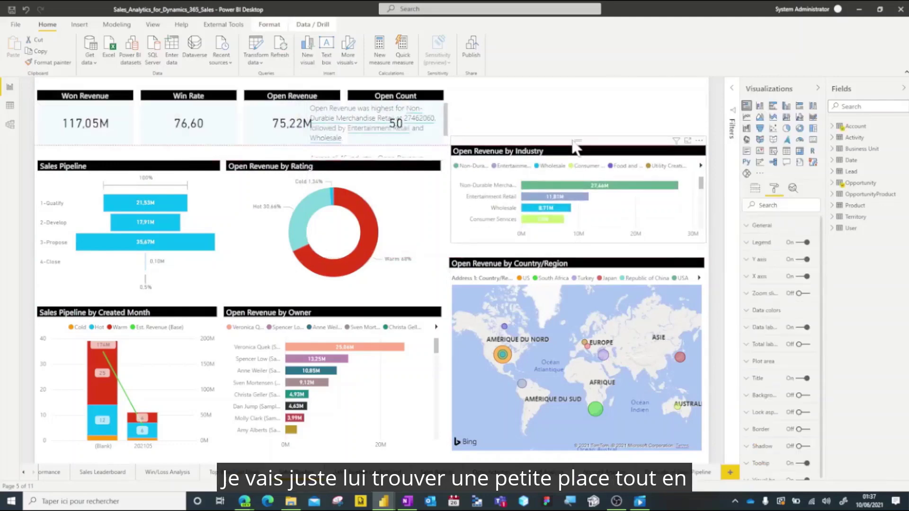
left_click_drag(555, 94, 547, 88)
Shorten the Open Revenue by Industry chart slightly from its upper edge and convert it to a treemap
left_click(596, 154)
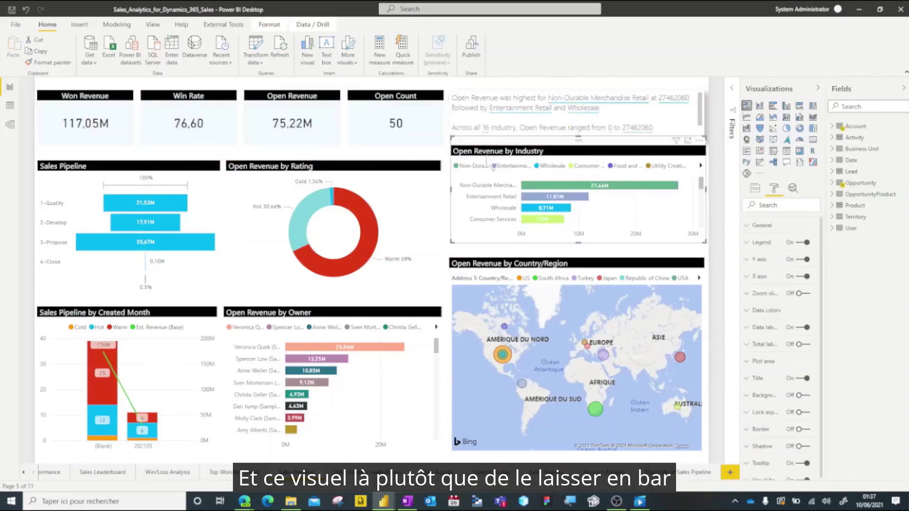
left_click_drag(578, 136, 579, 144)
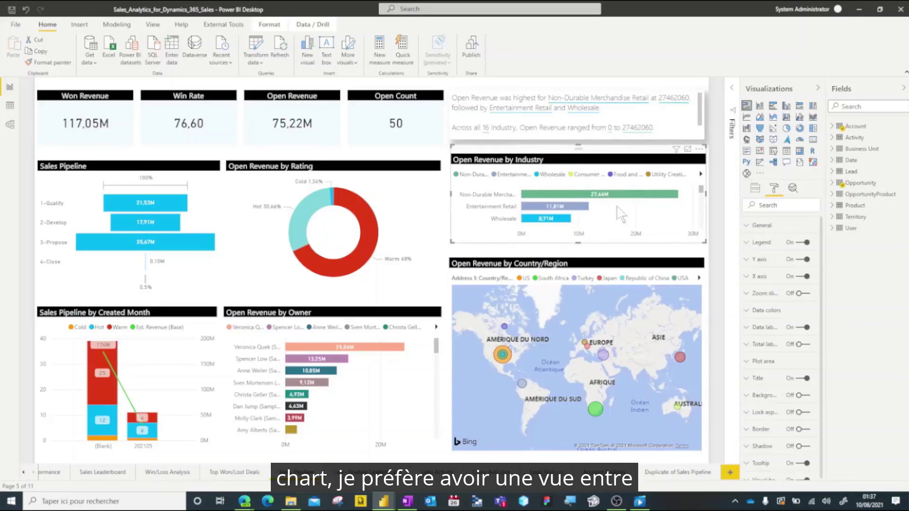
left_click(812, 128)
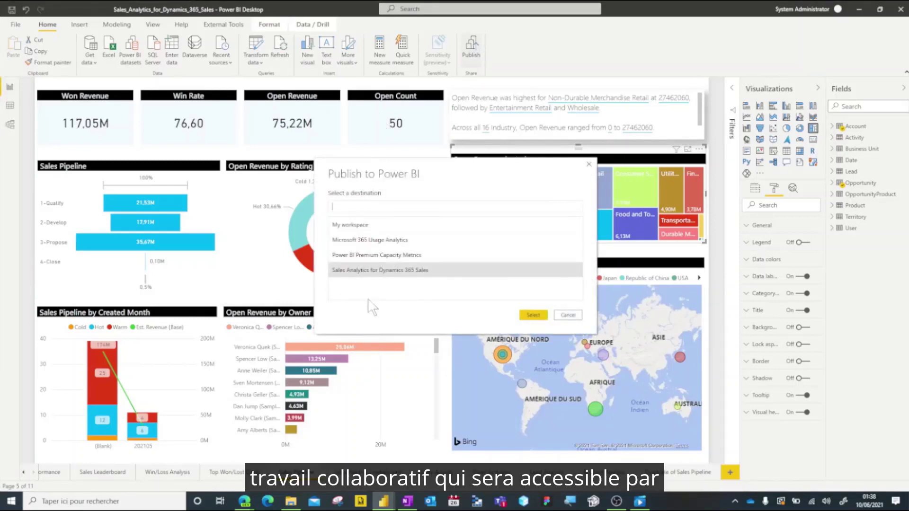
Publish the report to the Sales Analytics for Dynamics 365 Sales workspace
left_click(533, 315)
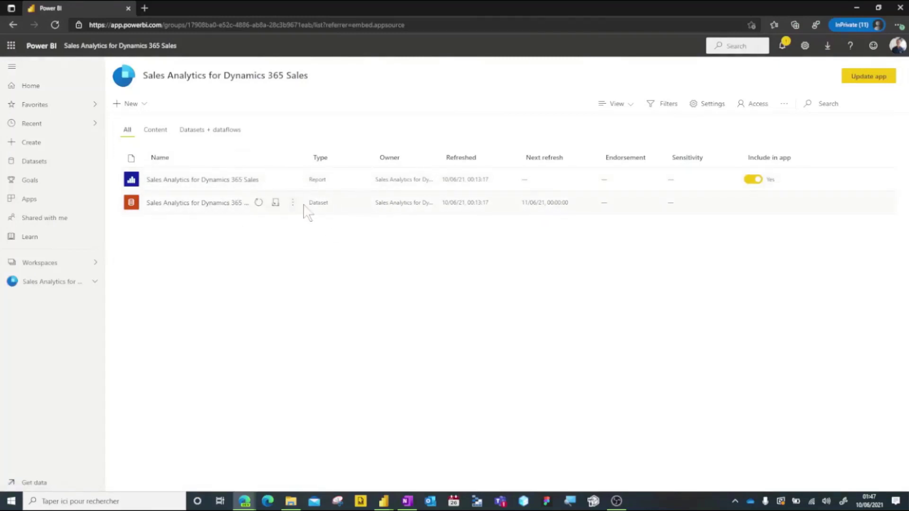
In the Power BI service, open the scheduled refresh settings of the Sales Analytics for Dynamics 365 Sales dataset
left_click(276, 204)
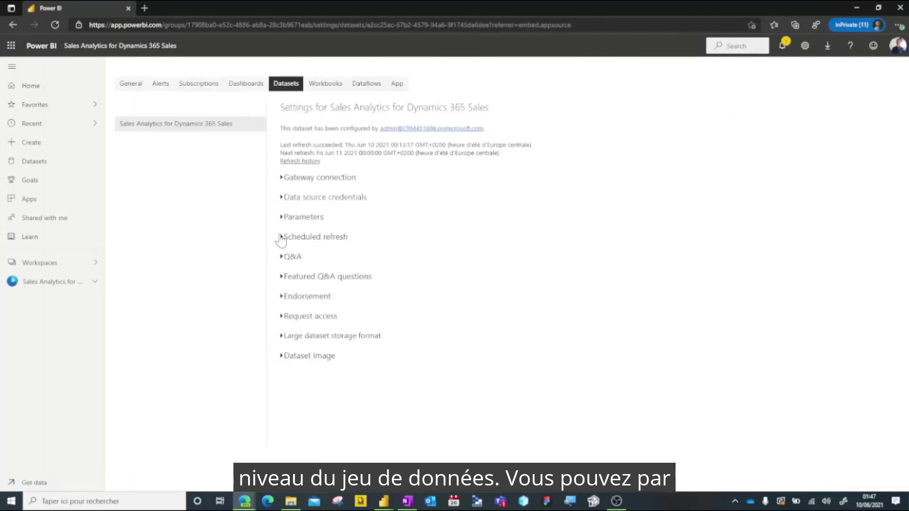
left_click(283, 237)
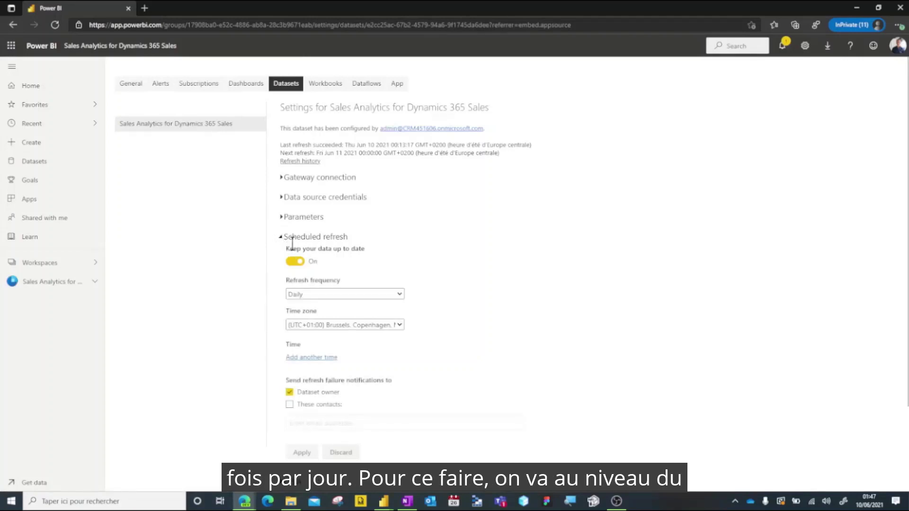
Add a 9:00 AM refresh time to the dataset's daily scheduled refresh
left_click(299, 357)
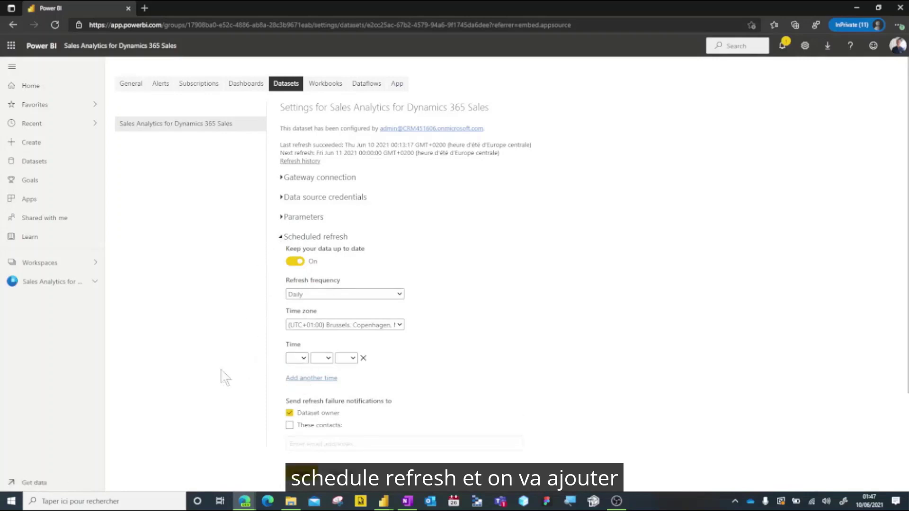
scroll(374, 388, "down", 2)
left_click(300, 293)
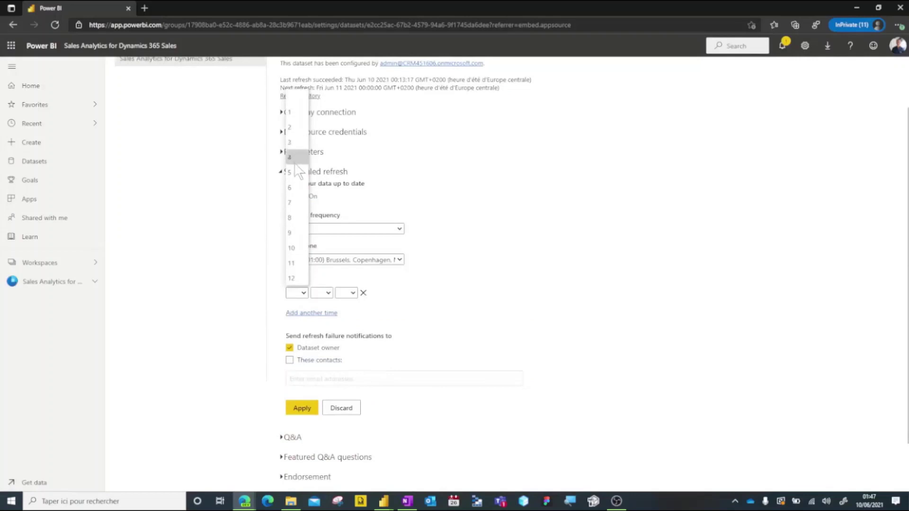
left_click(291, 233)
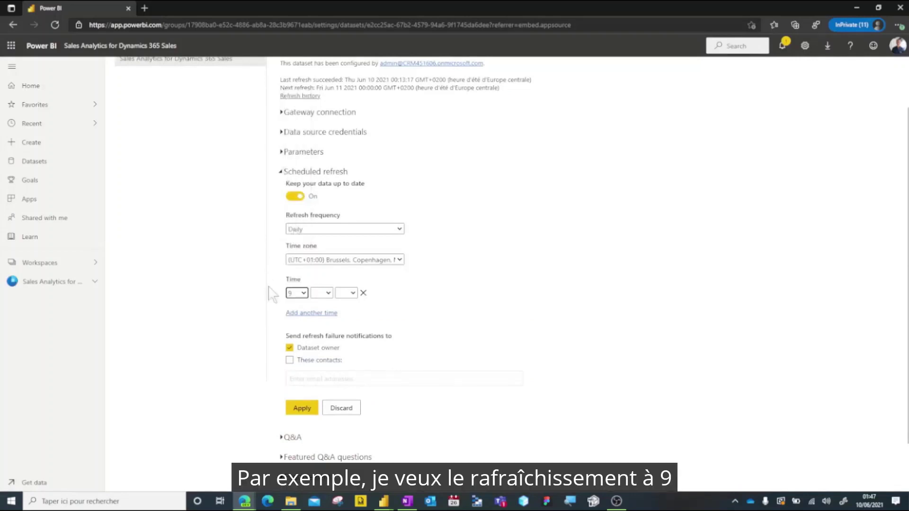
left_click(327, 294)
left_click(343, 294)
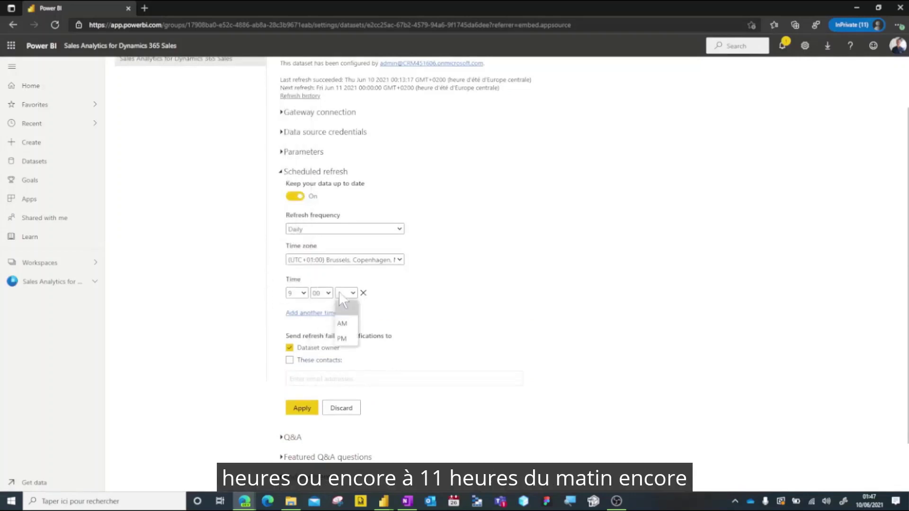
left_click(342, 323)
Add a second daily refresh time at 11:00 AM
left_click(310, 313)
left_click(297, 293)
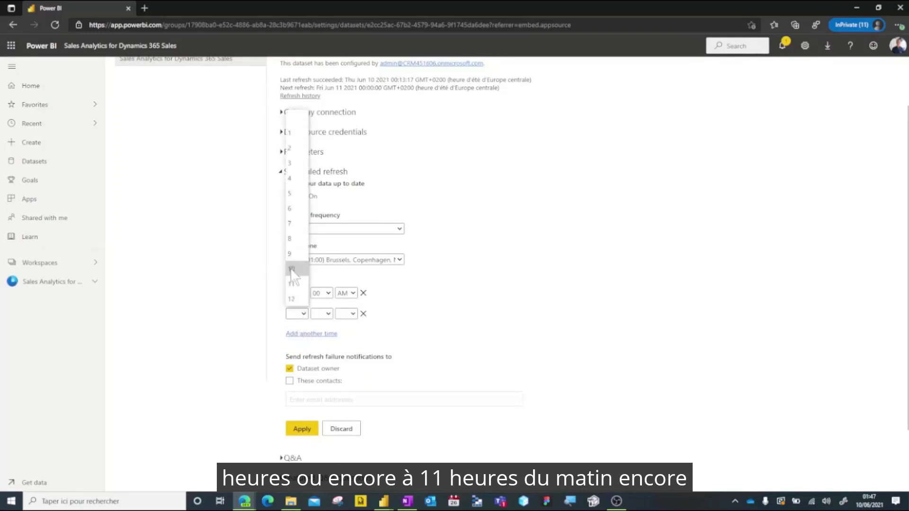
left_click(292, 284)
left_click(322, 314)
left_click(322, 326)
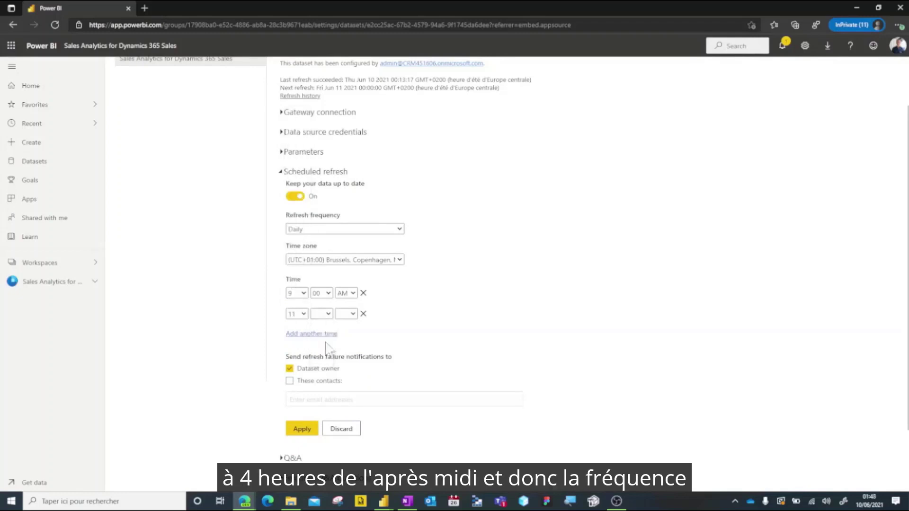
left_click(348, 317)
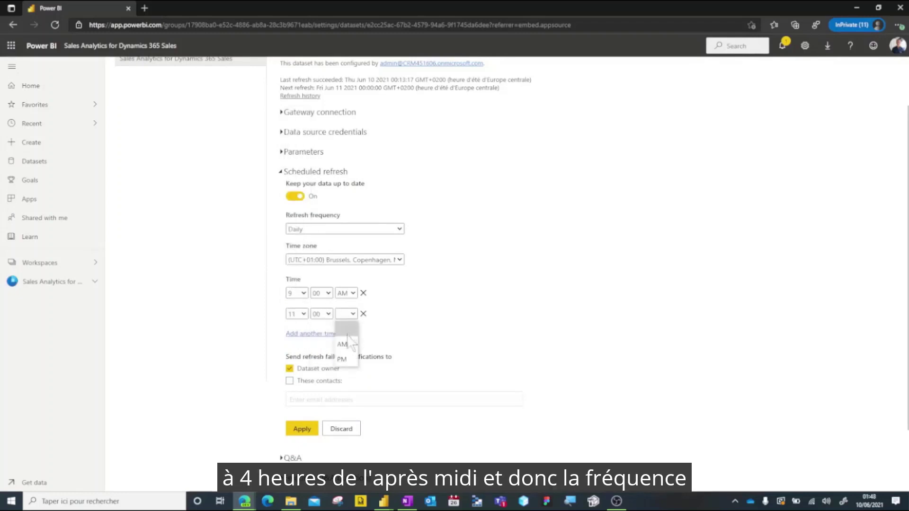
Add a third daily refresh time at 4:00 PM
left_click(313, 334)
left_click(299, 334)
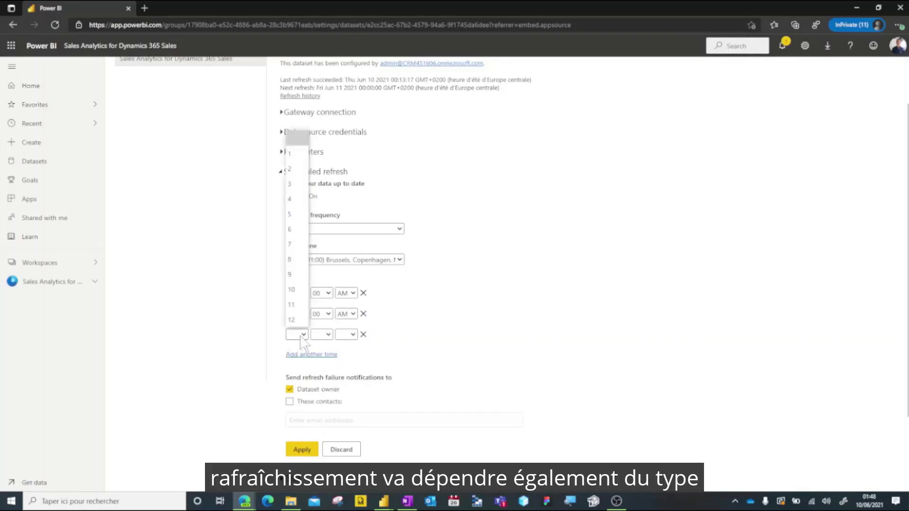
left_click(290, 199)
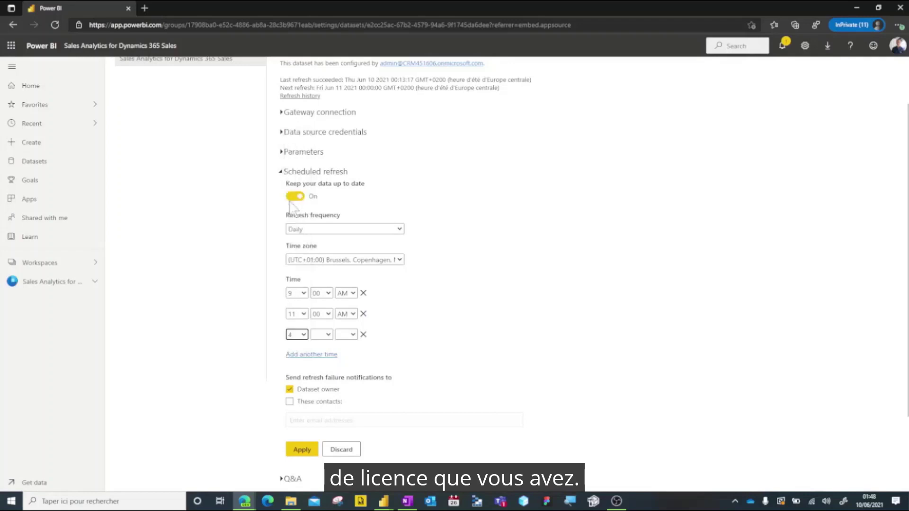
left_click(320, 335)
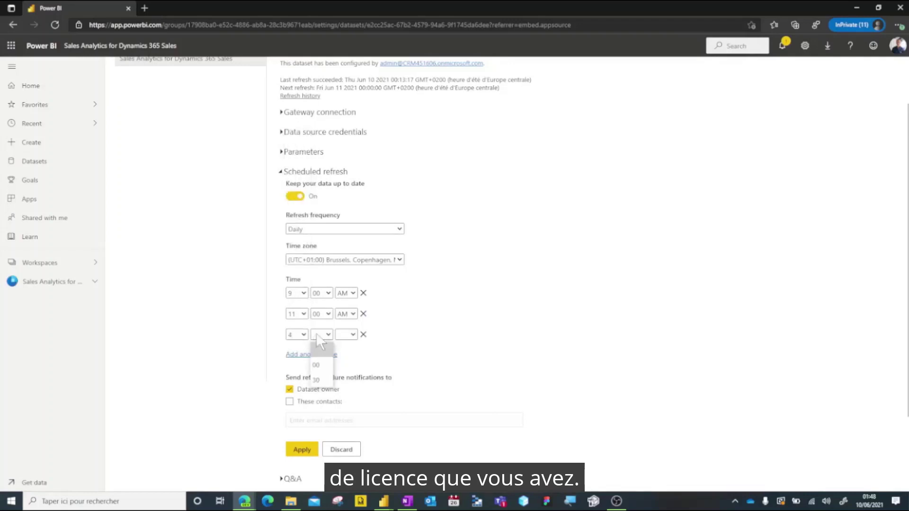
left_click(323, 366)
left_click(345, 334)
left_click(343, 366)
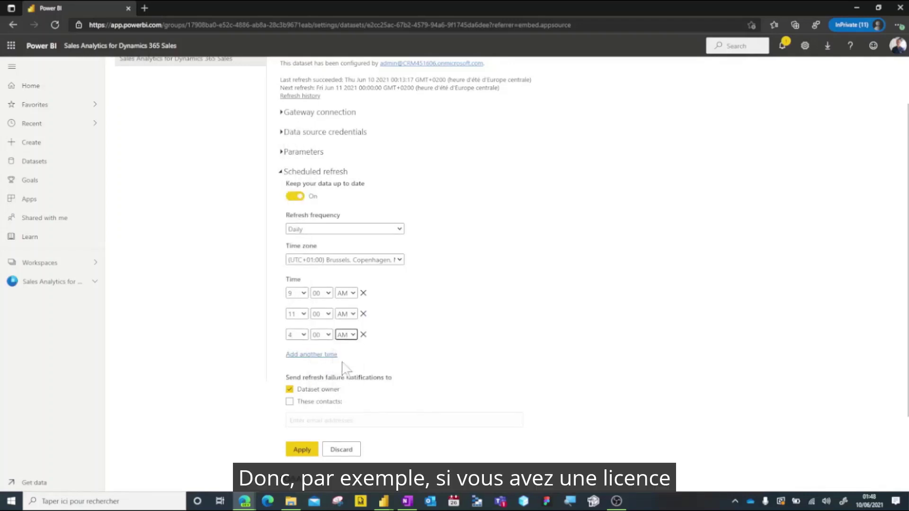
left_click(346, 335)
left_click(344, 374)
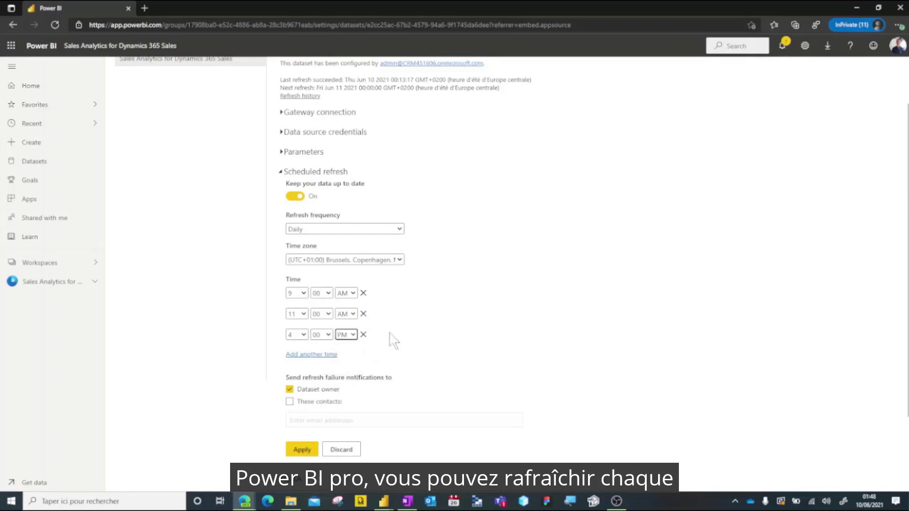